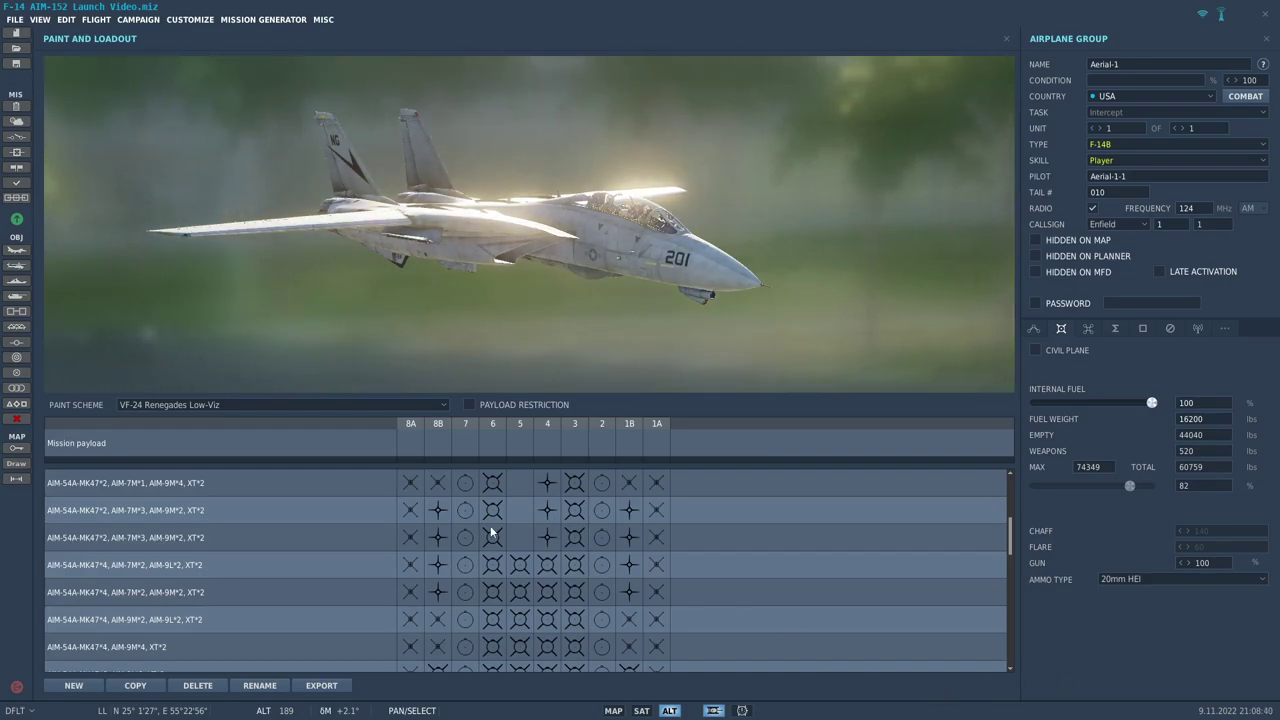
Turn the preview head-on and hang a 300 gal fuel tank on station 7
mouse_move(534, 278)
left_mouse_down()
mouse_move(304, 276)
mouse_move(409, 257)
mouse_move(552, 260)
left_mouse_up()
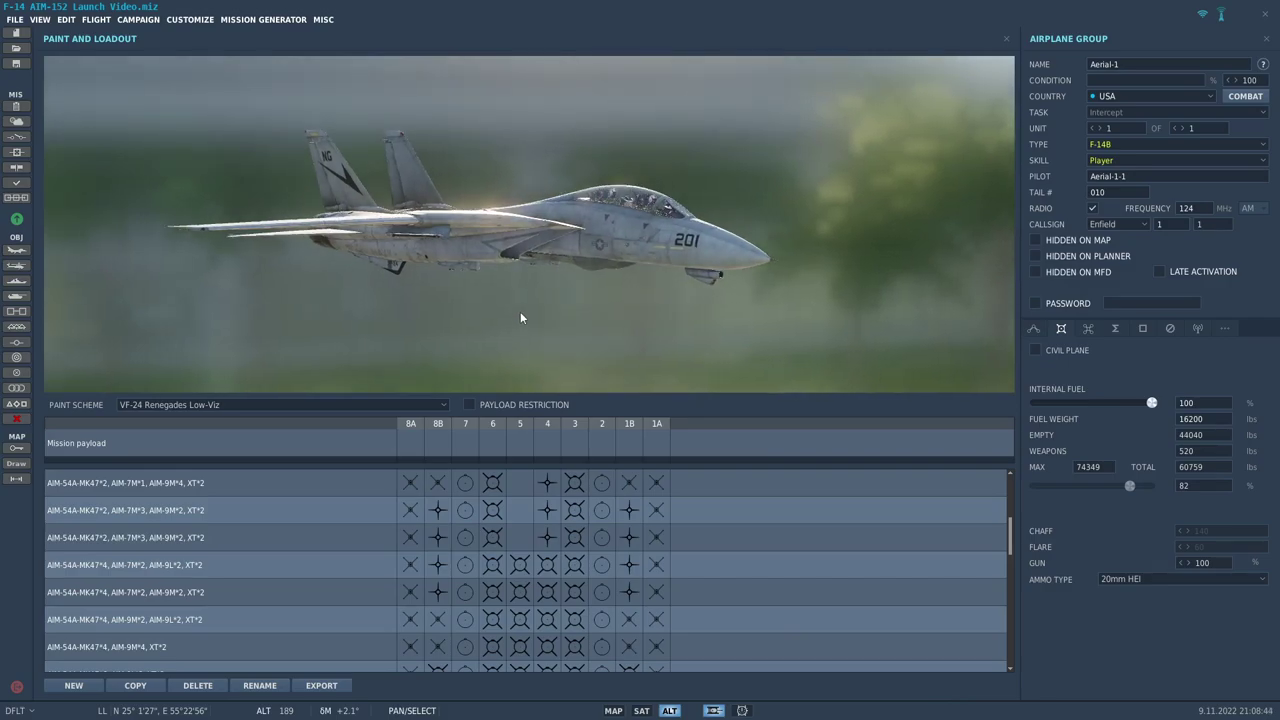
scroll(489, 246, "up", 3)
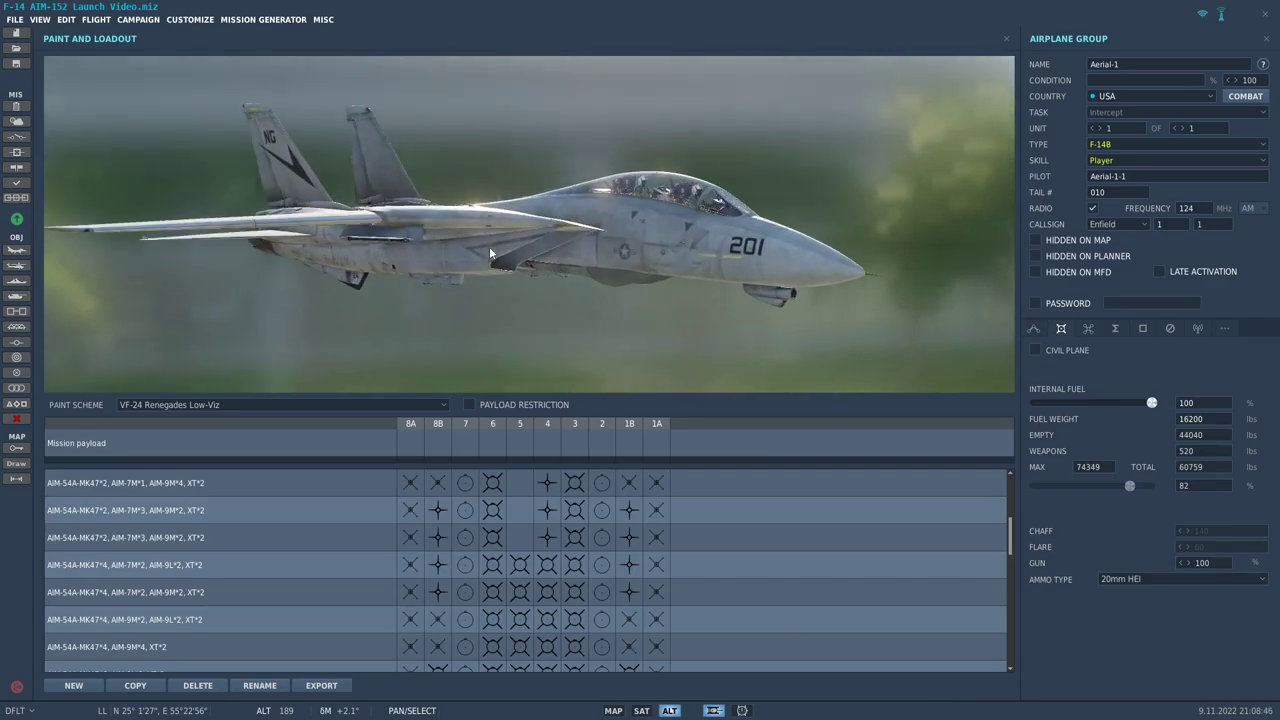
mouse_move(489, 246)
left_mouse_down()
mouse_move(475, 208)
mouse_move(455, 220)
mouse_move(475, 224)
mouse_move(450, 248)
left_mouse_up()
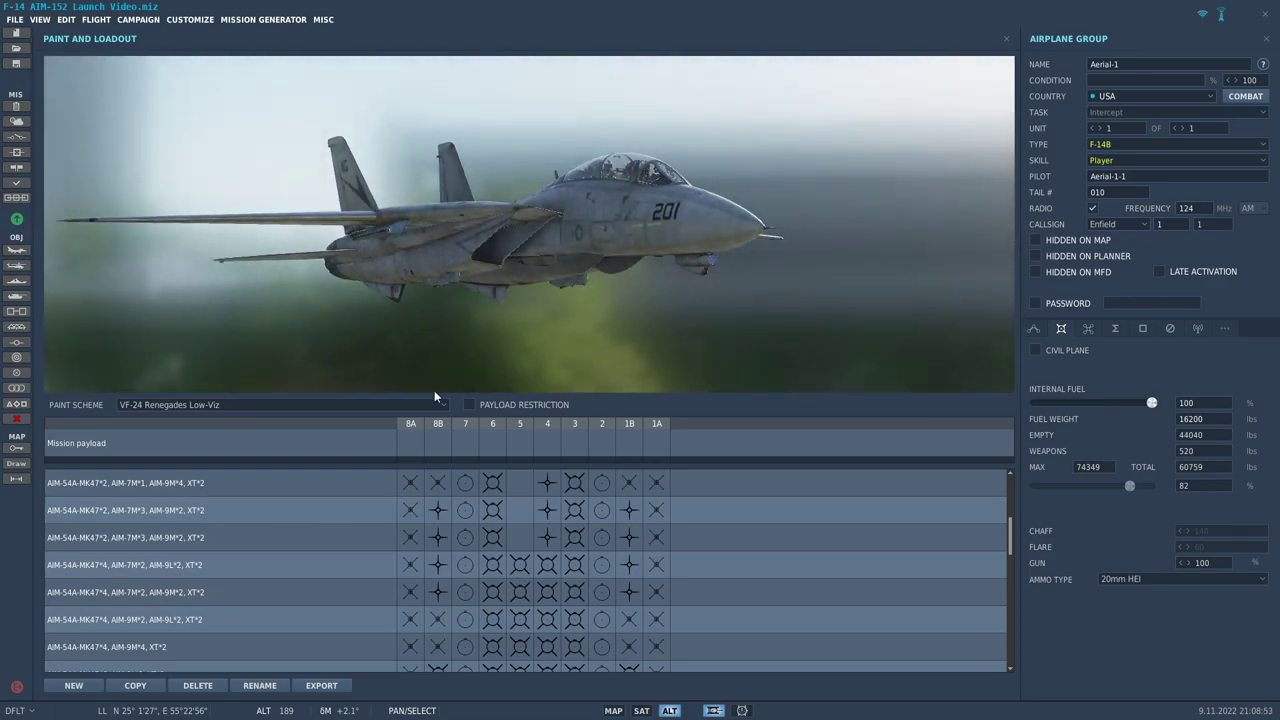
right_click(439, 444)
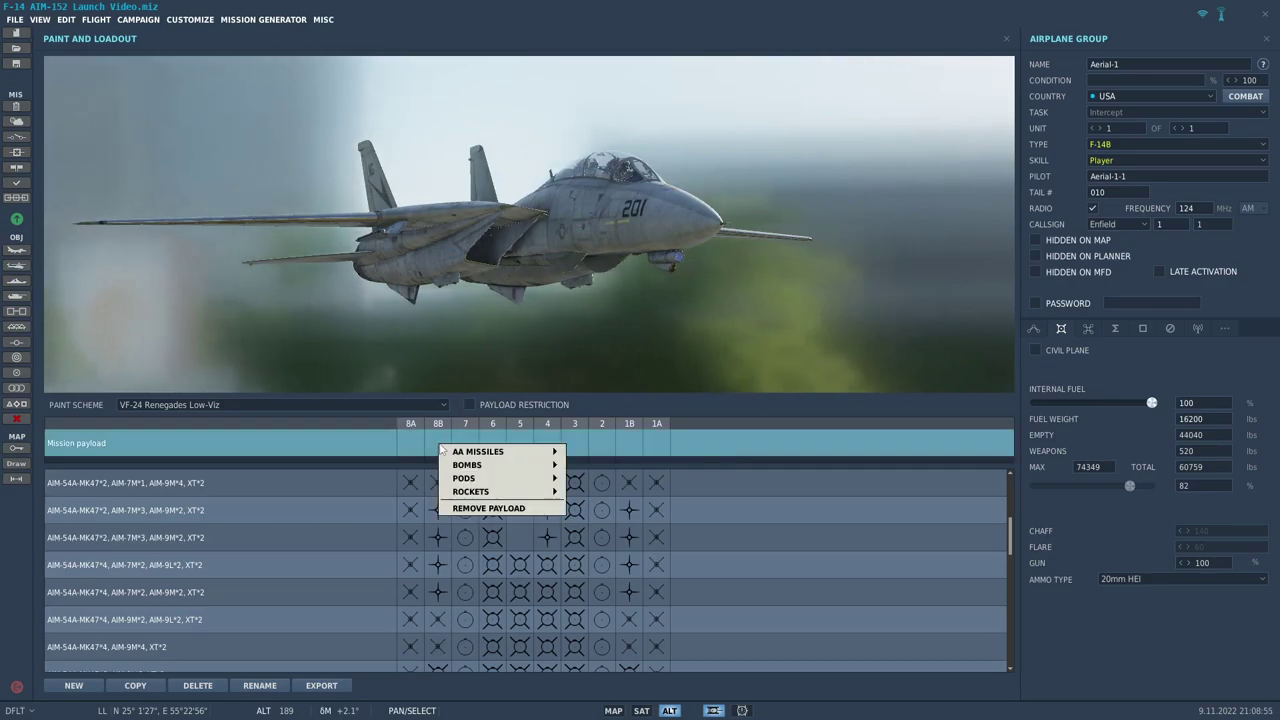
mouse_move(478, 452)
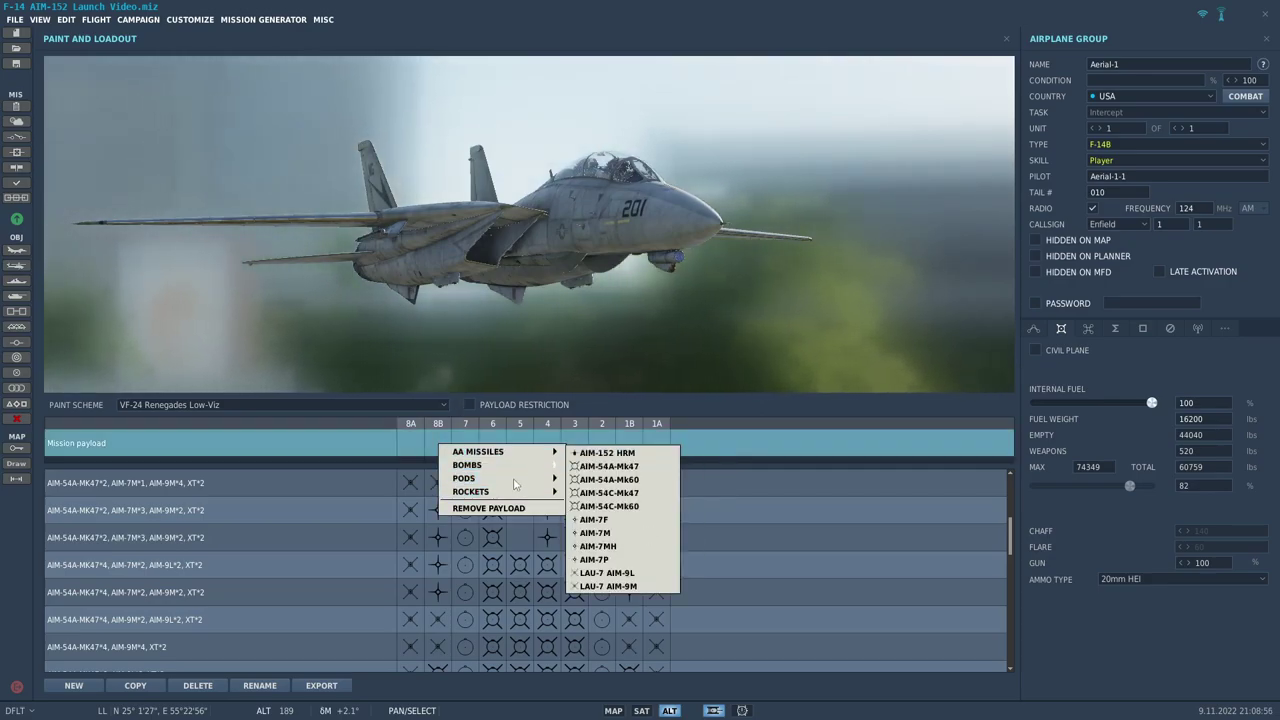
right_click(466, 443)
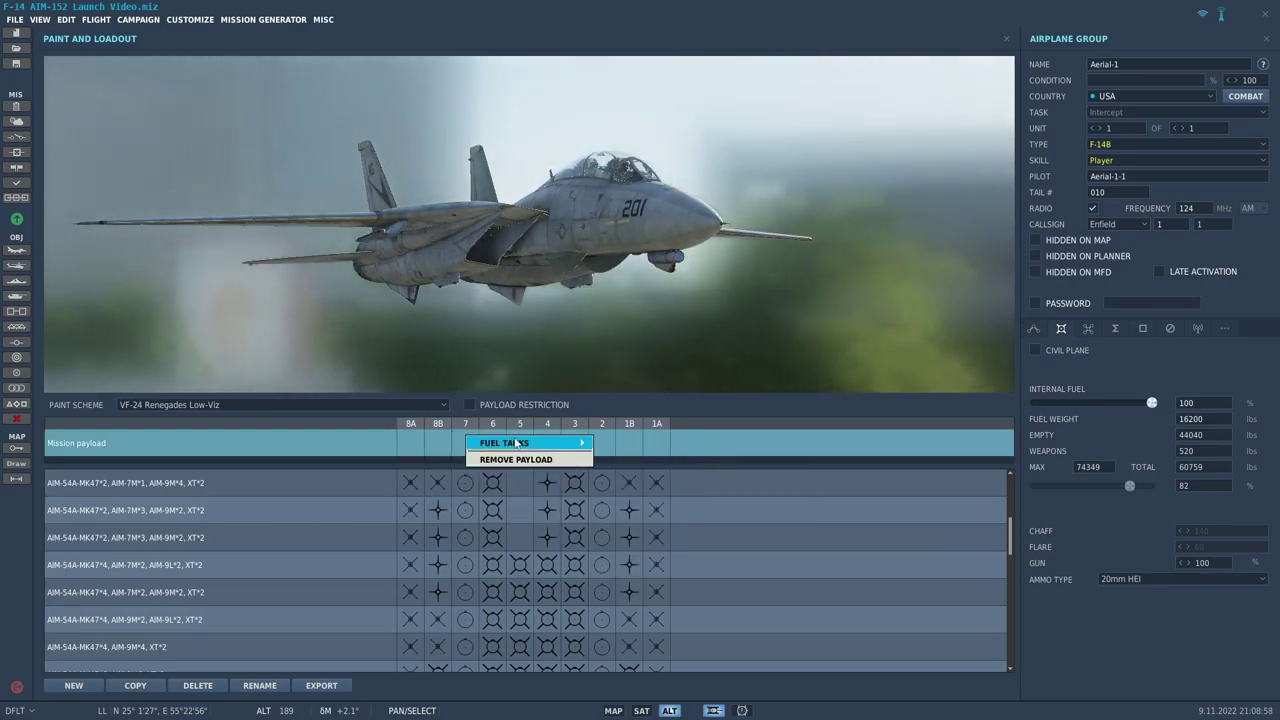
left_click(604, 445)
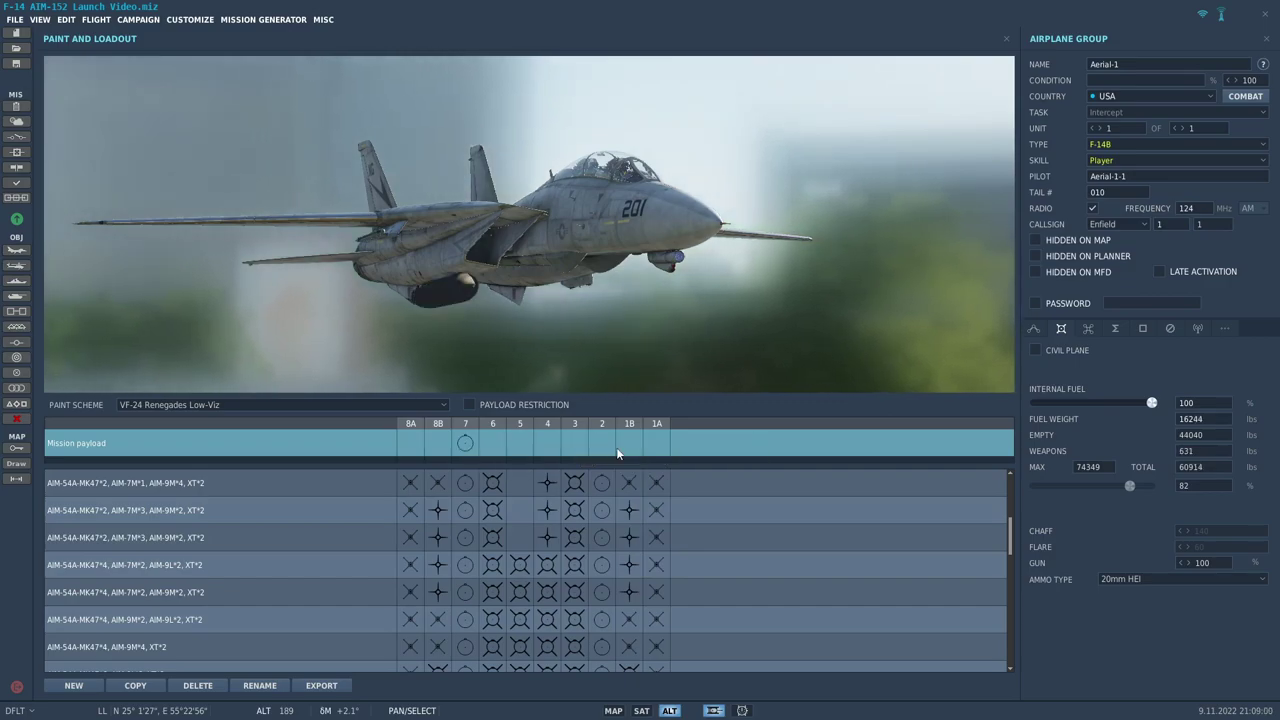
Hang a second 300 gal fuel tank on station 2, leaving station 6 unchanged
right_click(604, 445)
mouse_move(700, 449)
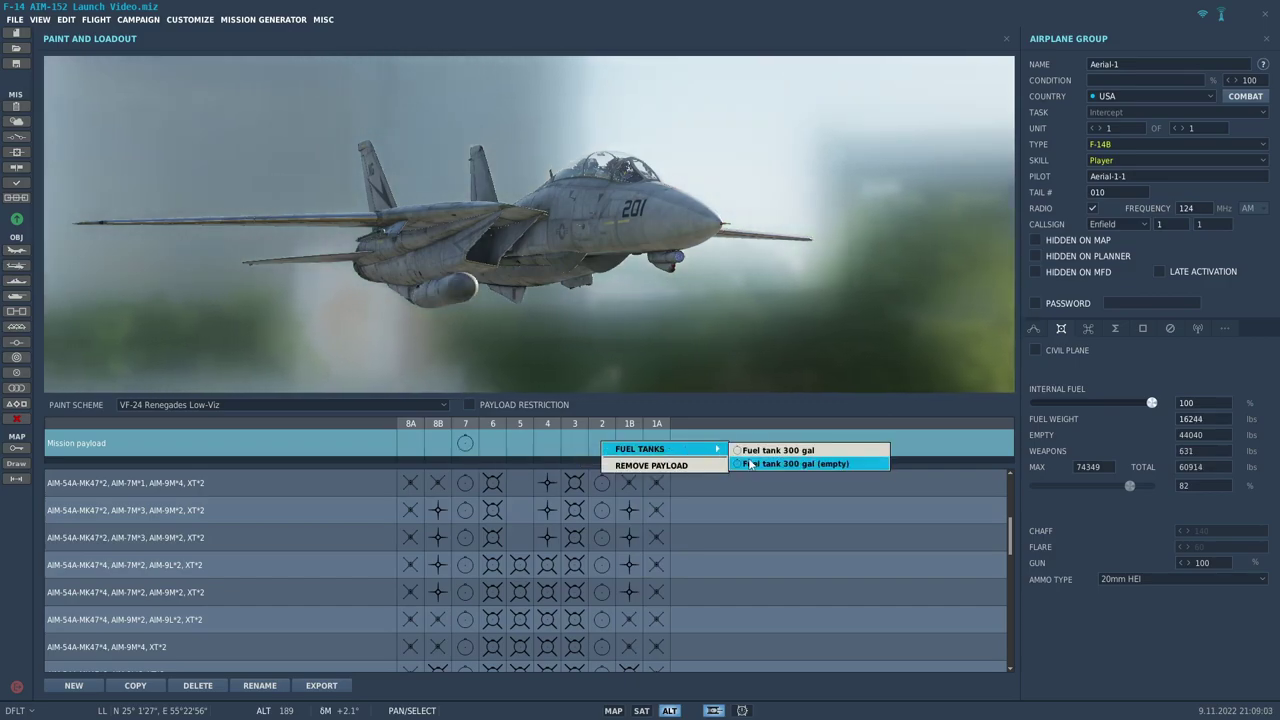
left_click(748, 464)
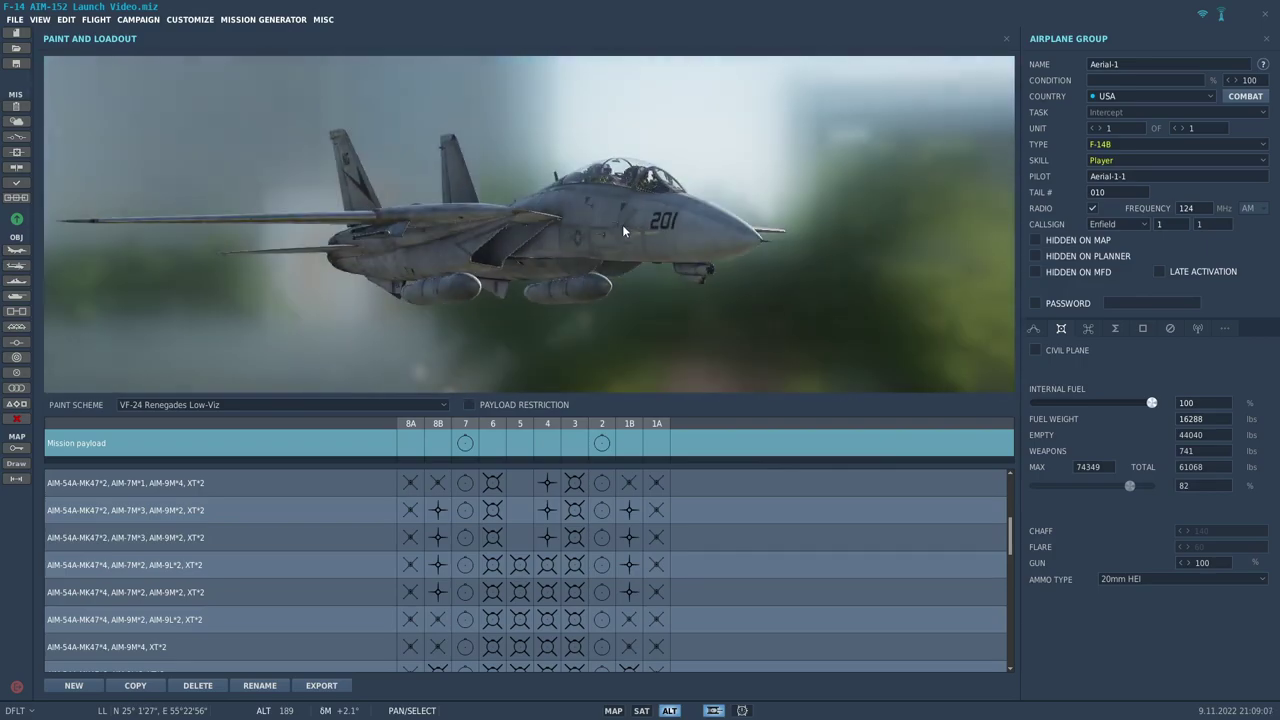
right_click(493, 446)
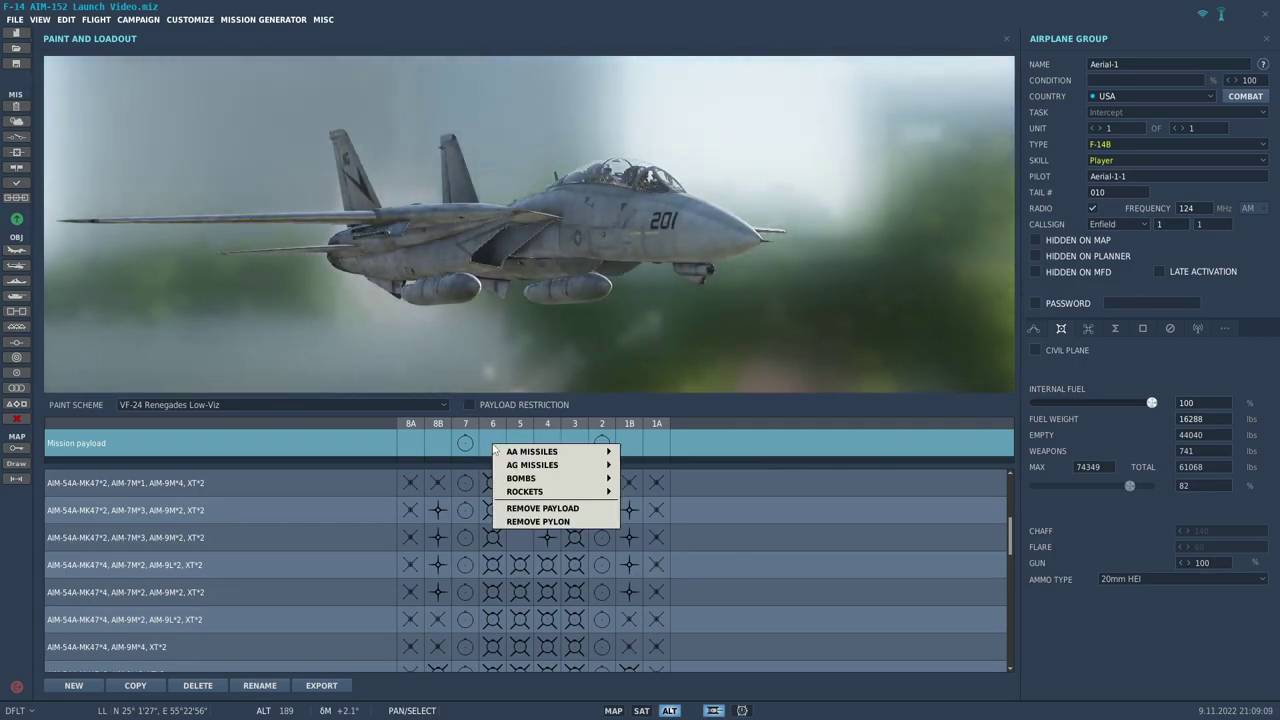
left_click(714, 372)
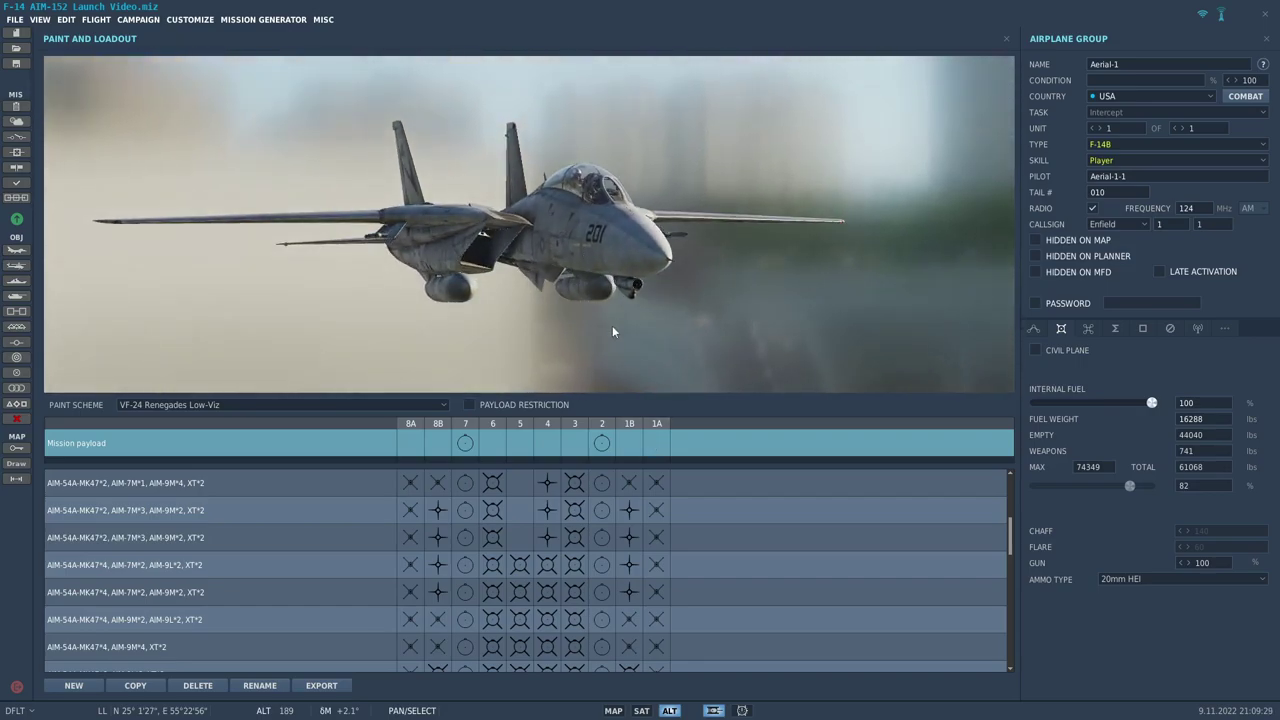
Load an AIM-9X Sidewinder IR AAM on station 1A and rotate the preview to inspect it
right_click(660, 456)
mouse_move(720, 454)
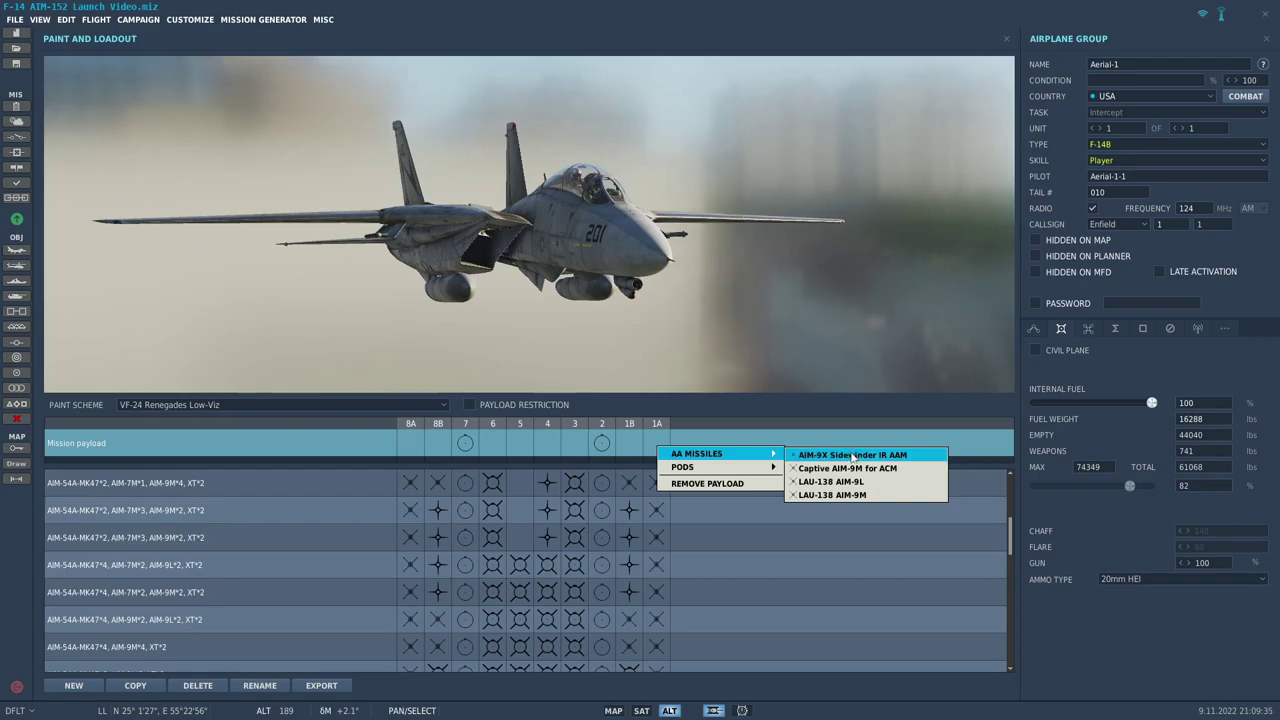
left_click(851, 456)
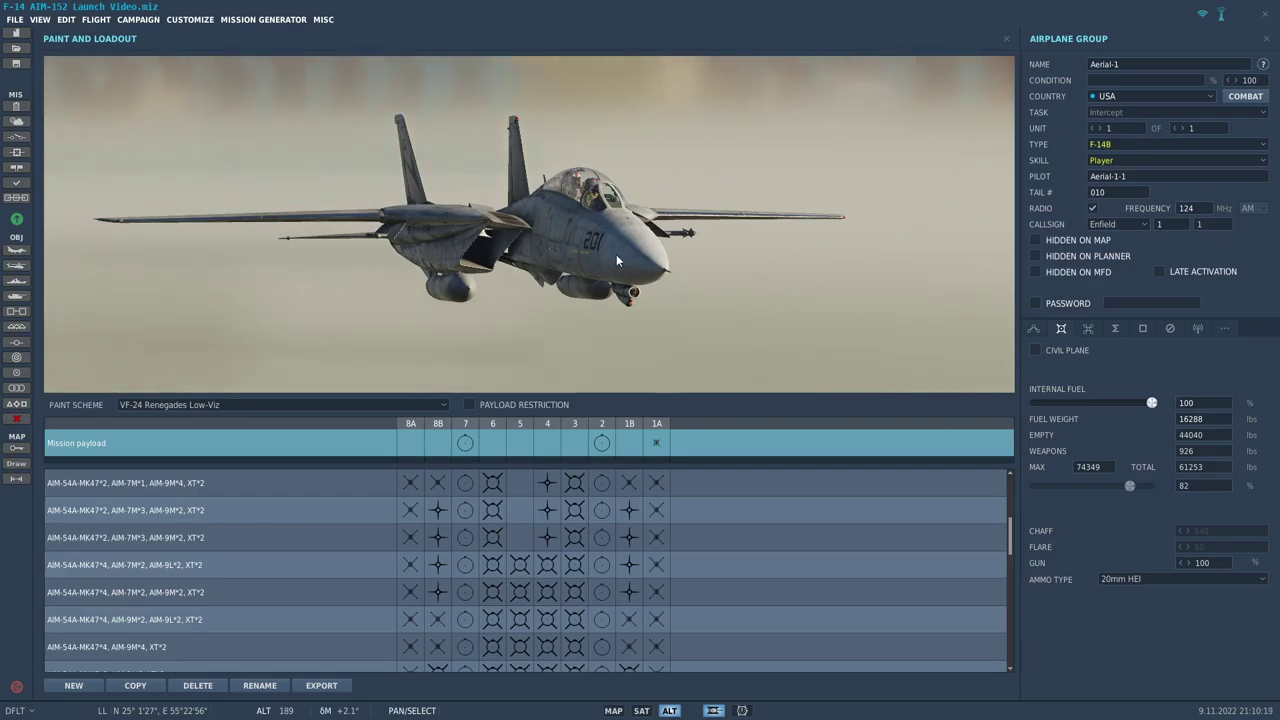
left_click_drag(615, 262, 601, 266)
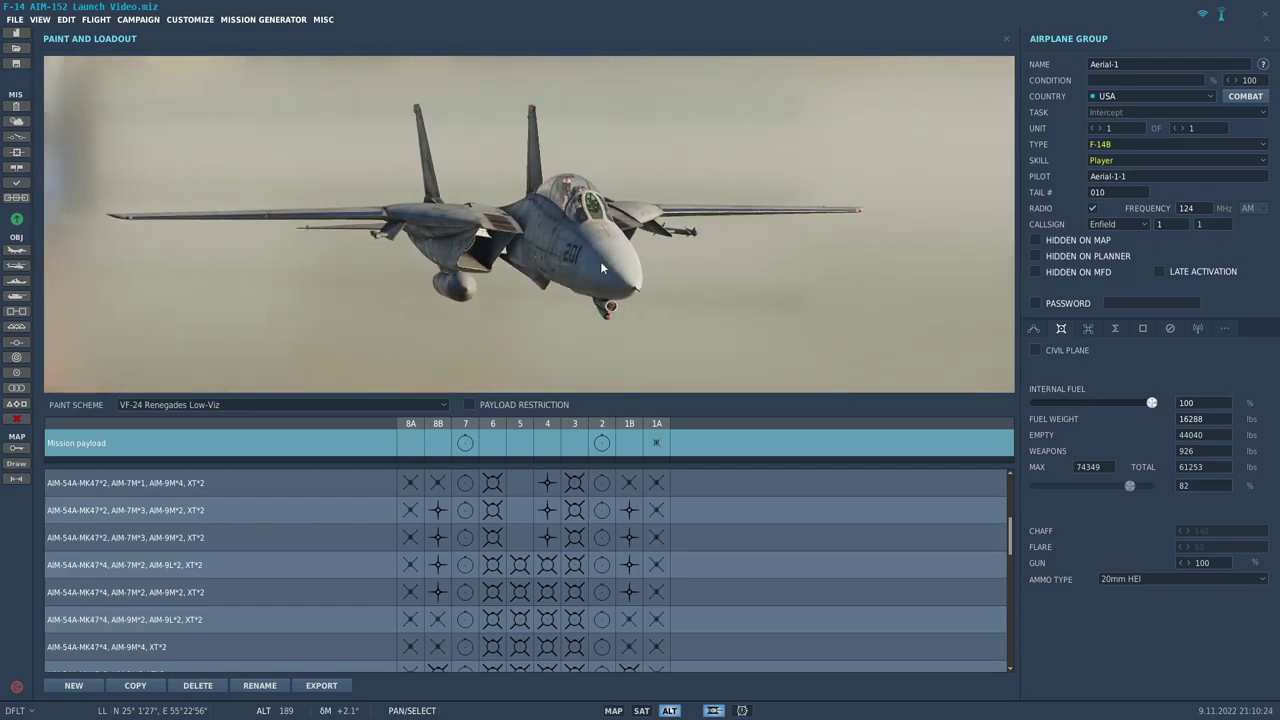
left_click_drag(602, 268, 634, 265)
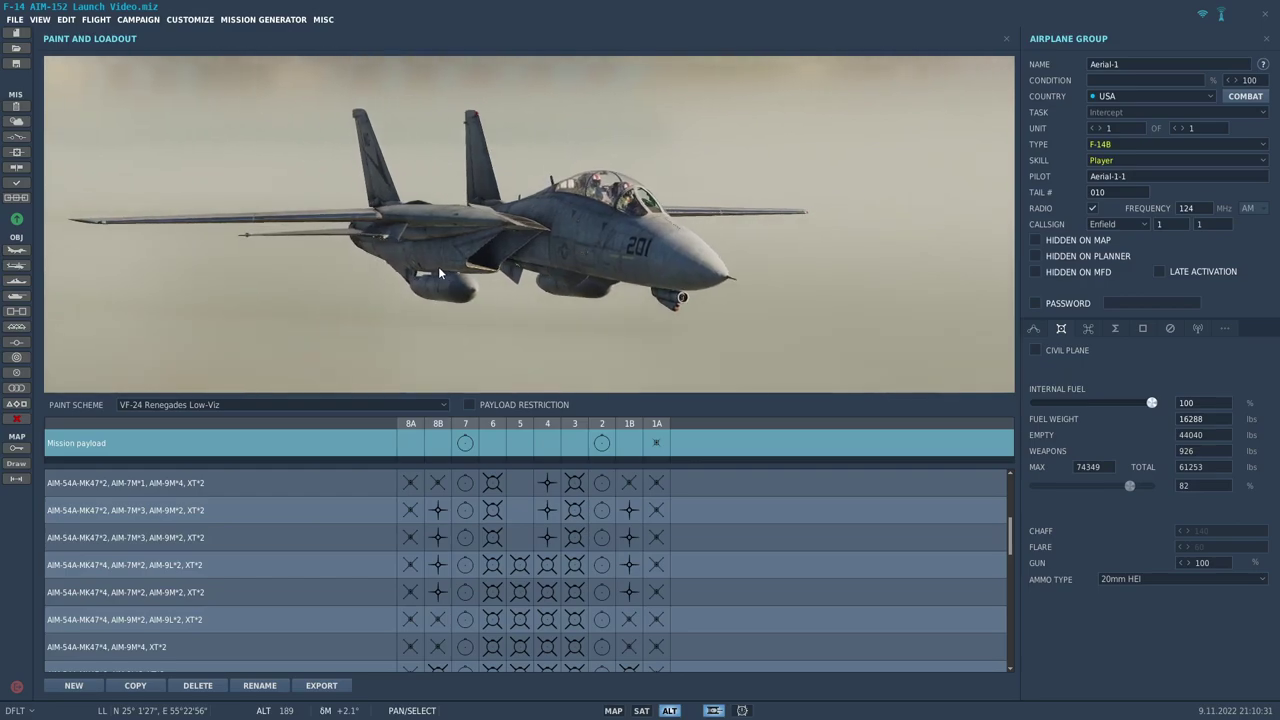
left_click_drag(439, 272, 302, 286)
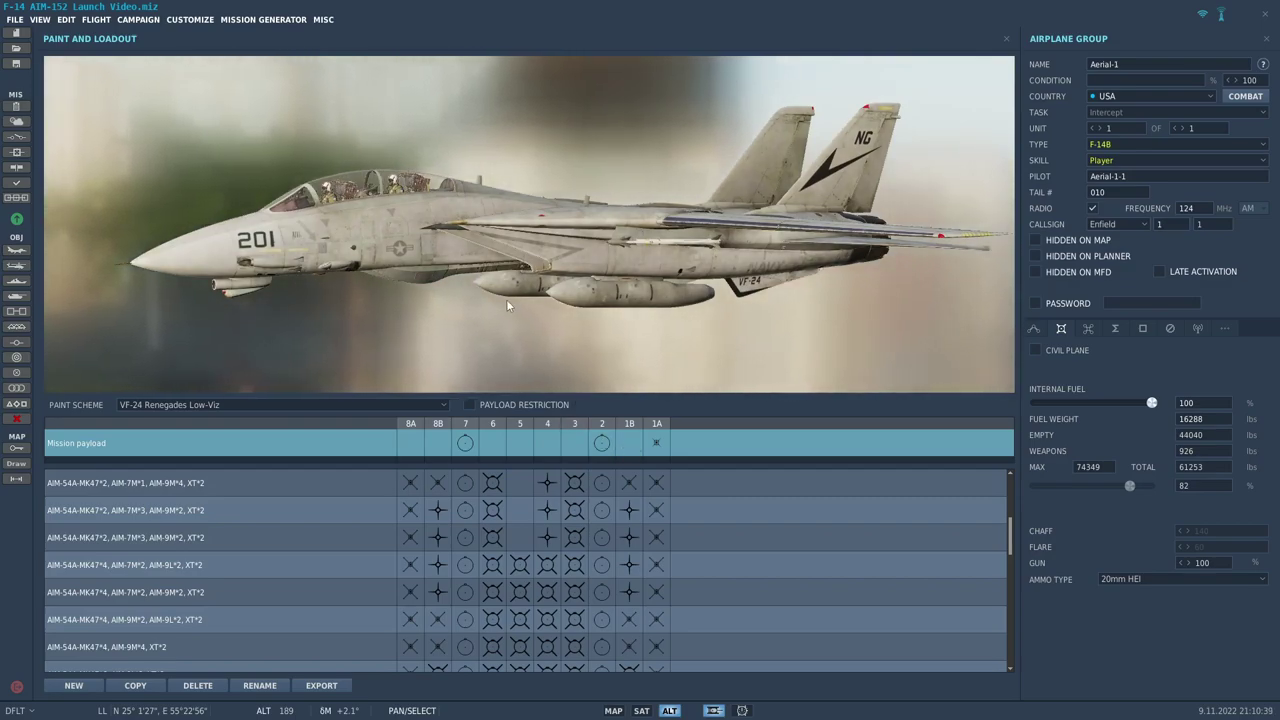
Load the AIM-152 variant from the AA Missiles list onto station 1B
left_click(631, 448)
mouse_move(695, 456)
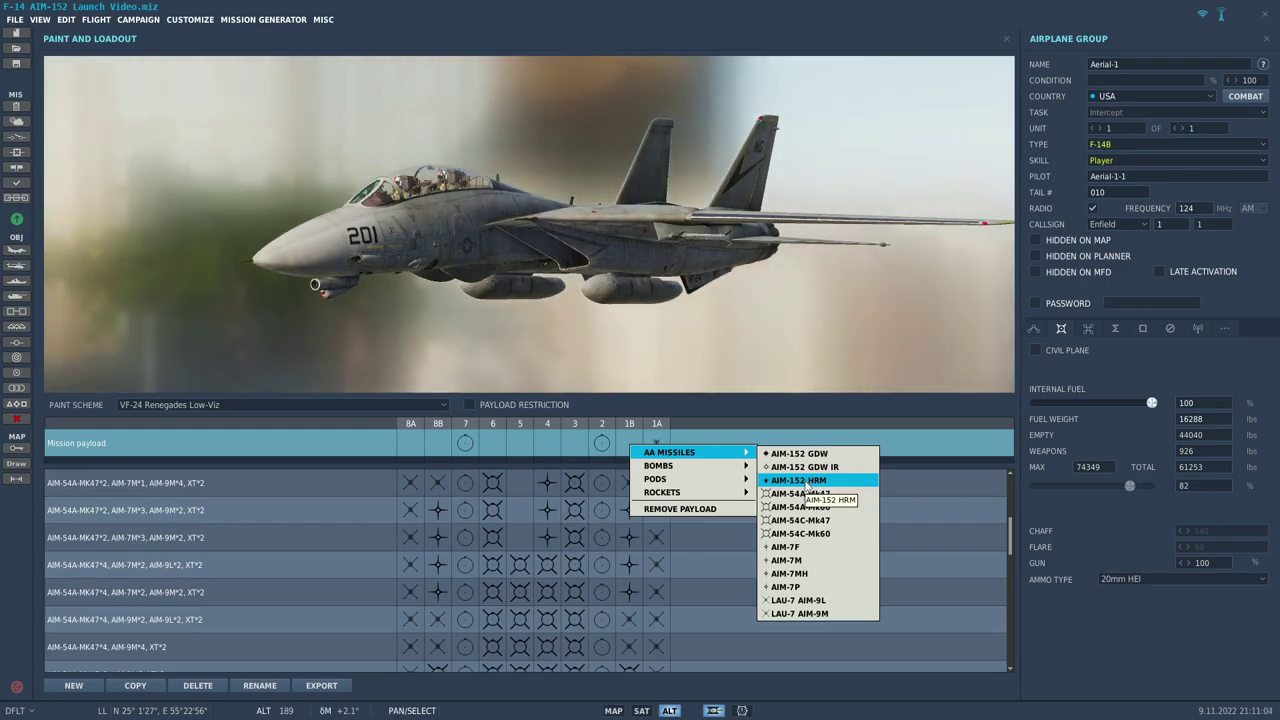
left_click(806, 482)
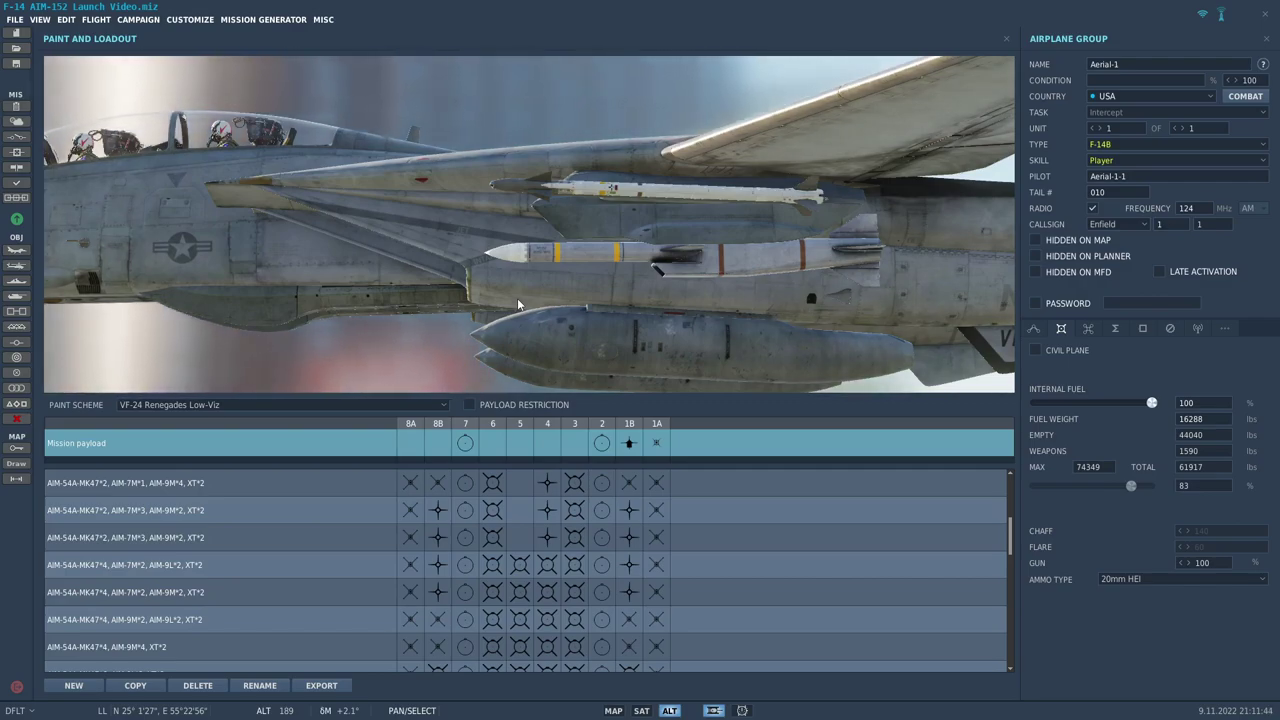
left_click_drag(624, 265, 769, 300)
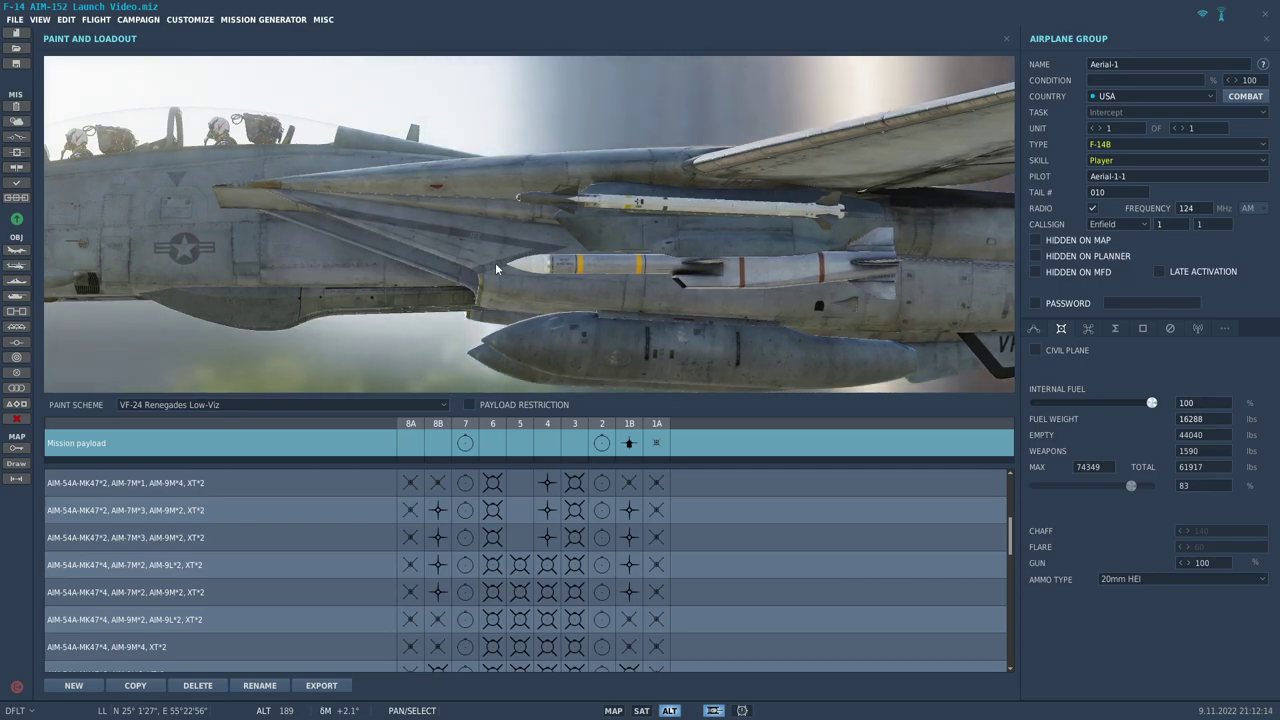
left_click_drag(627, 300, 682, 288)
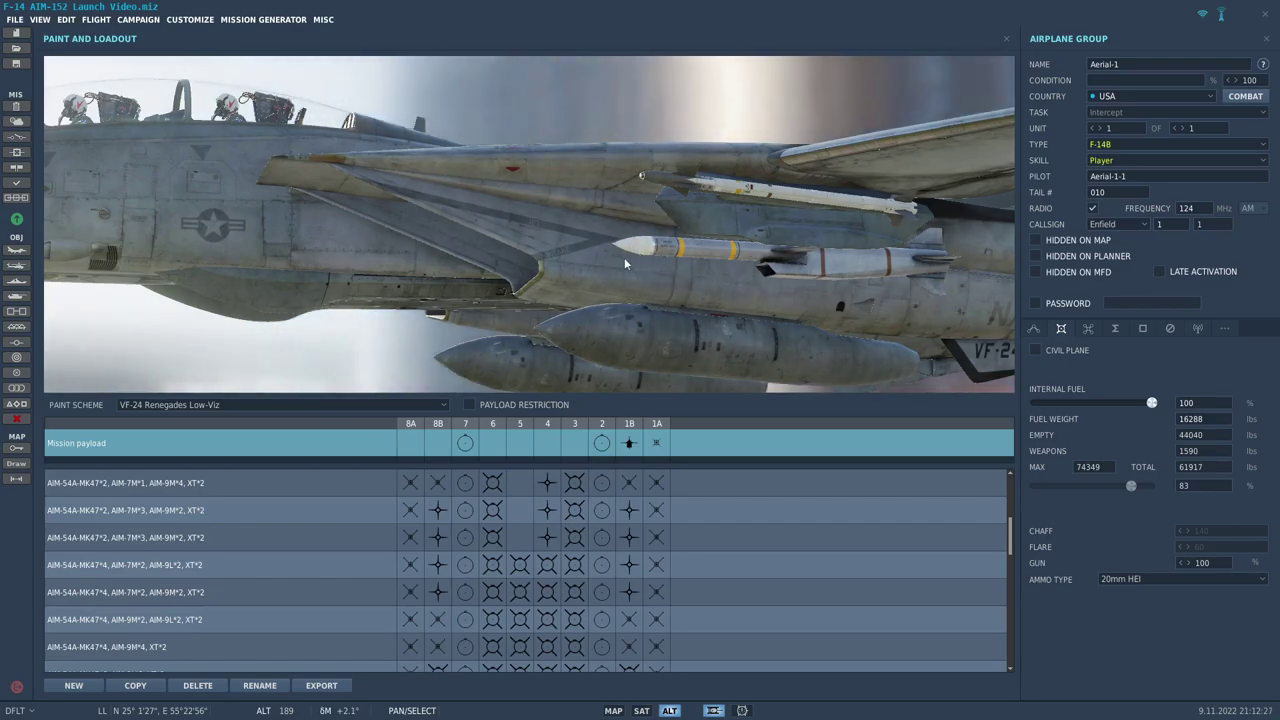
mouse_move(669, 302)
left_mouse_down()
mouse_move(482, 275)
mouse_move(772, 272)
mouse_move(722, 279)
left_mouse_up()
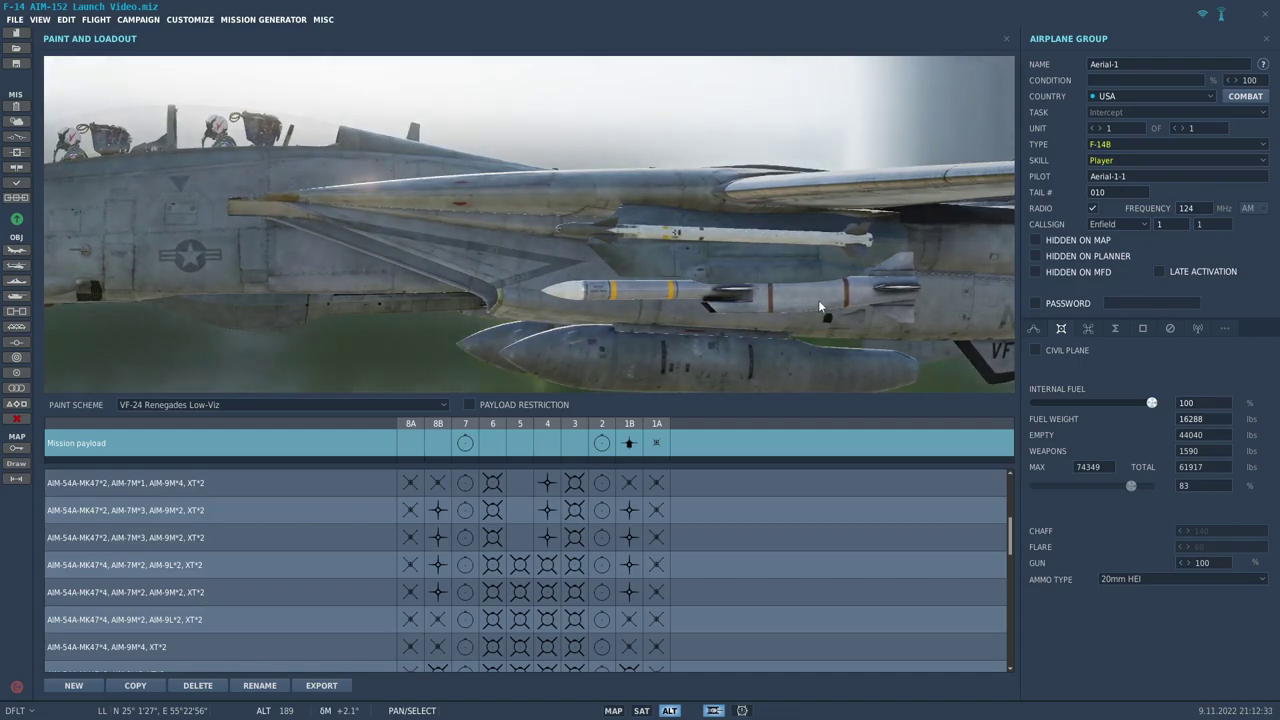
left_click_drag(819, 300, 728, 287)
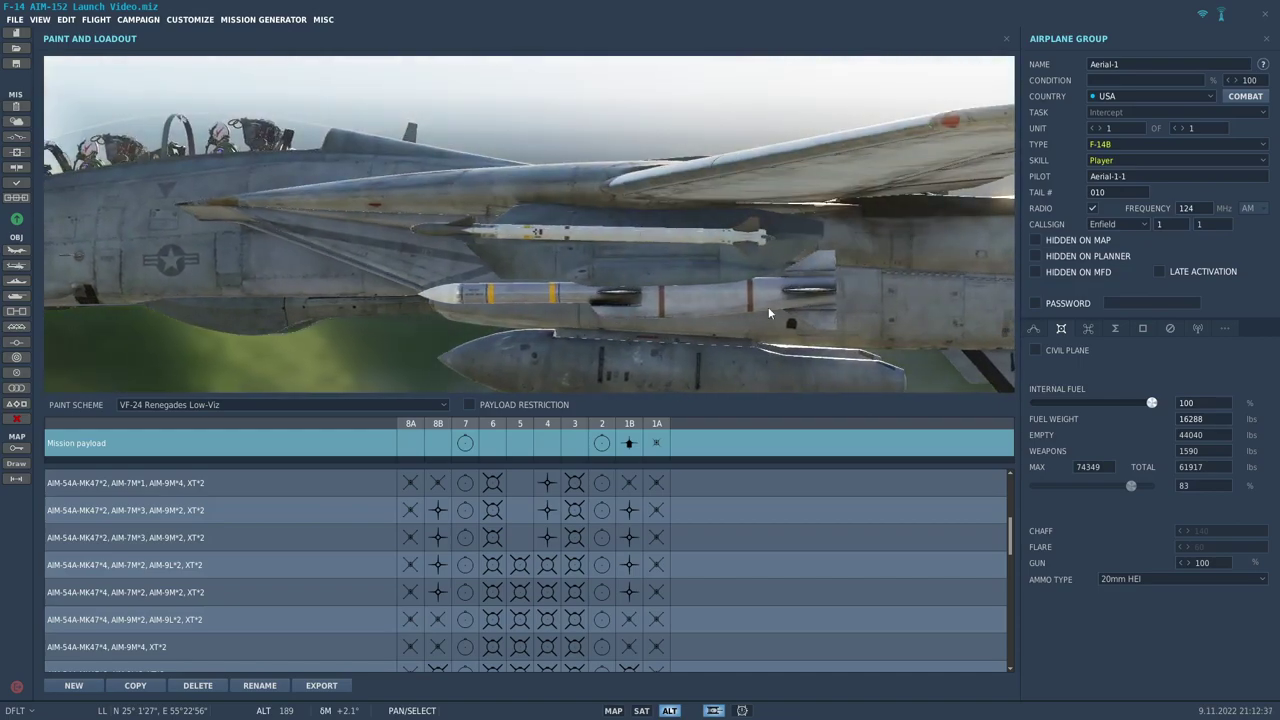
mouse_move(768, 313)
left_mouse_down()
mouse_move(688, 285)
mouse_move(622, 305)
mouse_move(605, 294)
mouse_move(372, 303)
left_mouse_up()
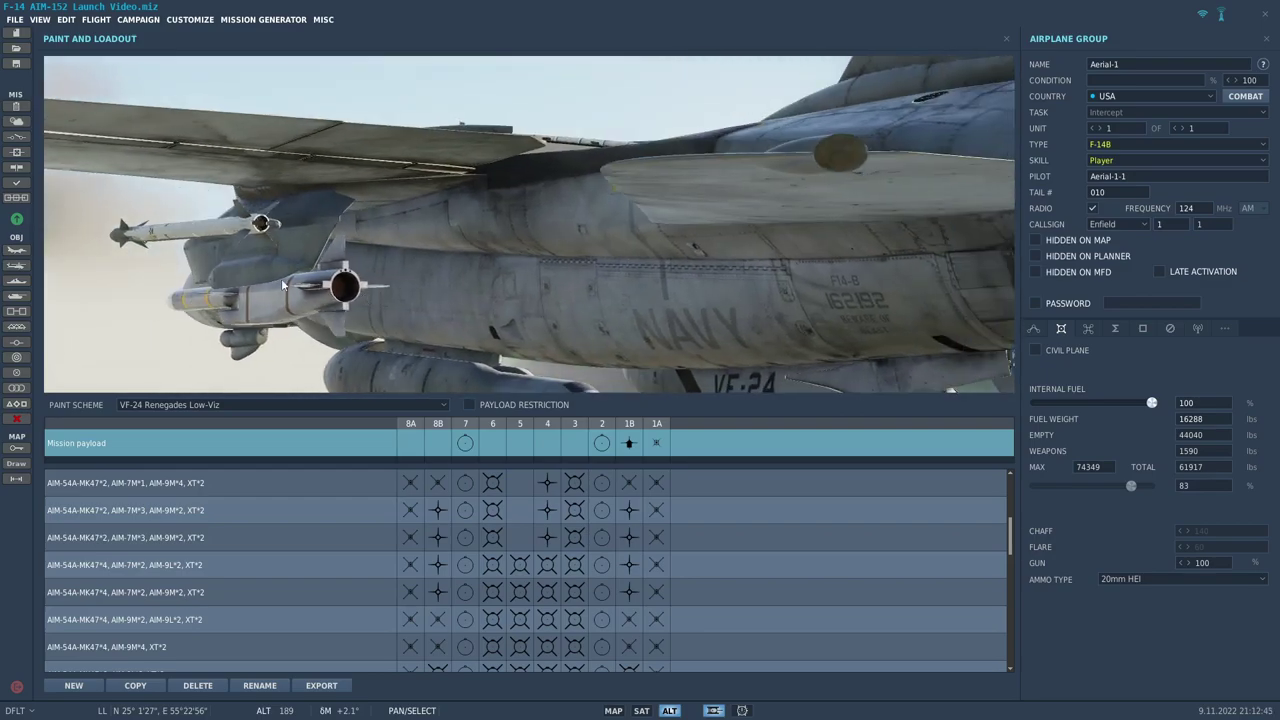
left_click_drag(372, 285, 460, 277)
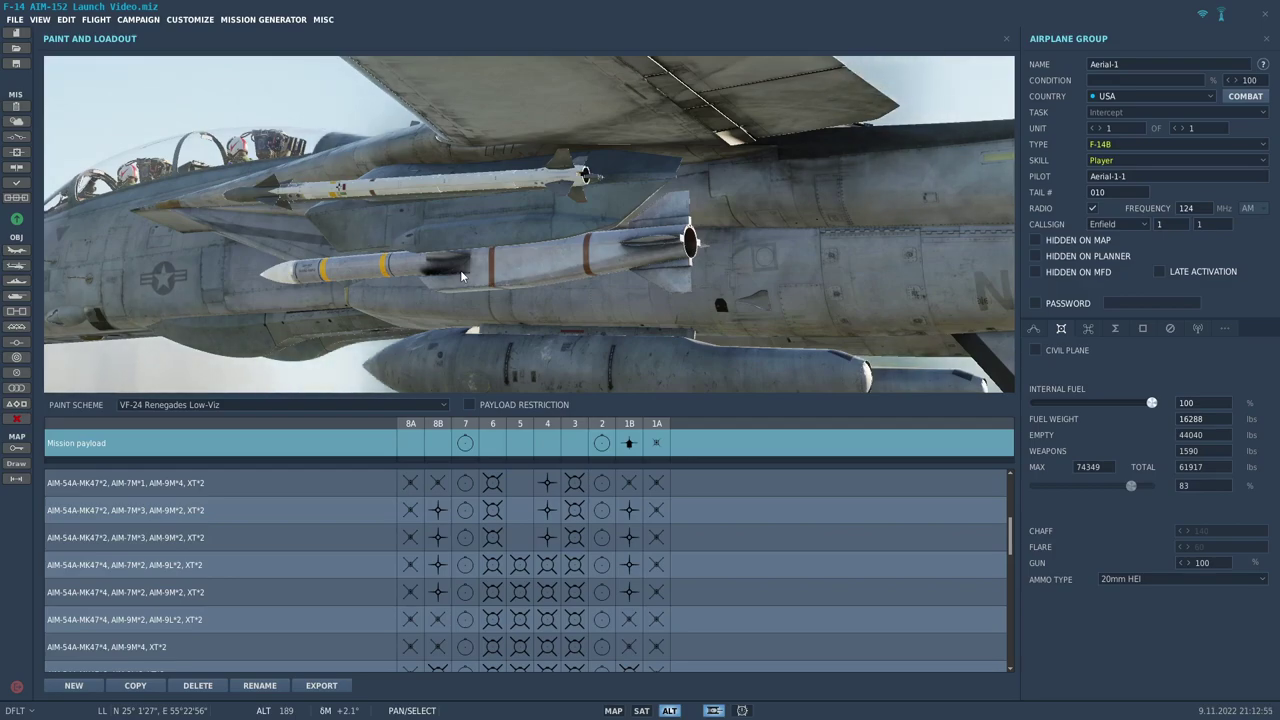
mouse_move(476, 254)
left_mouse_down()
mouse_move(476, 228)
mouse_move(524, 229)
left_mouse_up()
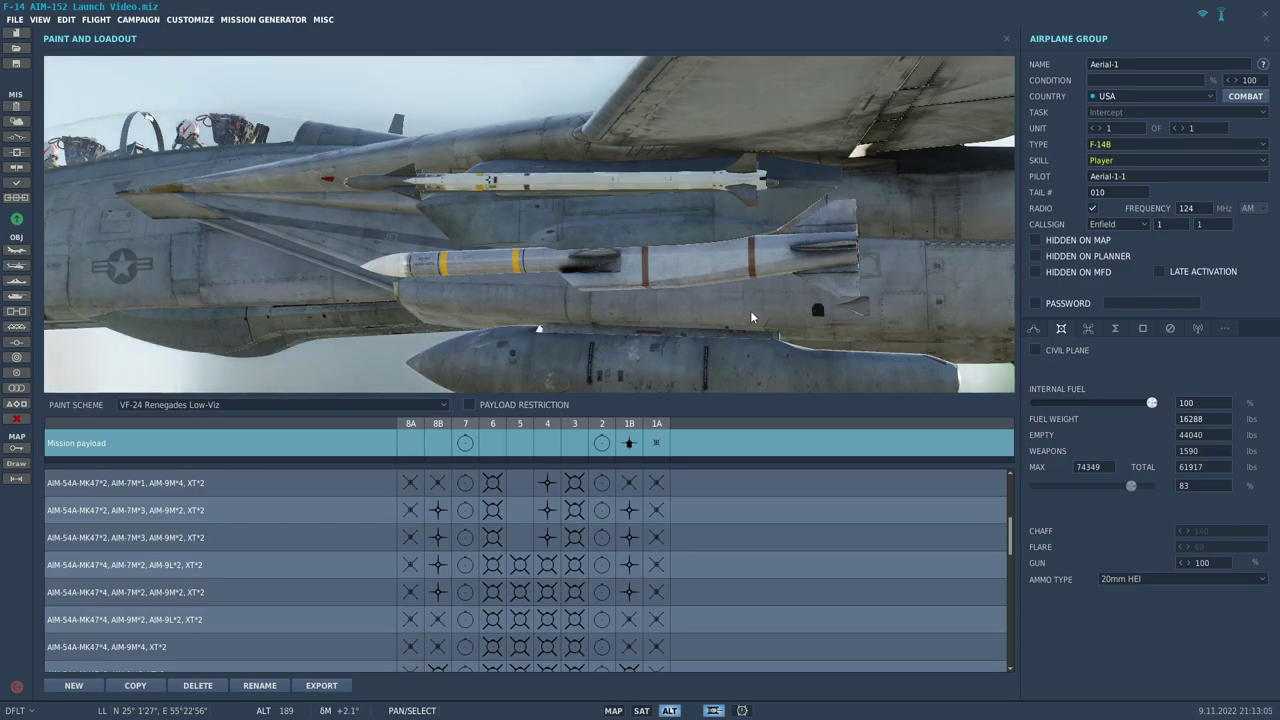
left_click_drag(714, 312, 663, 310)
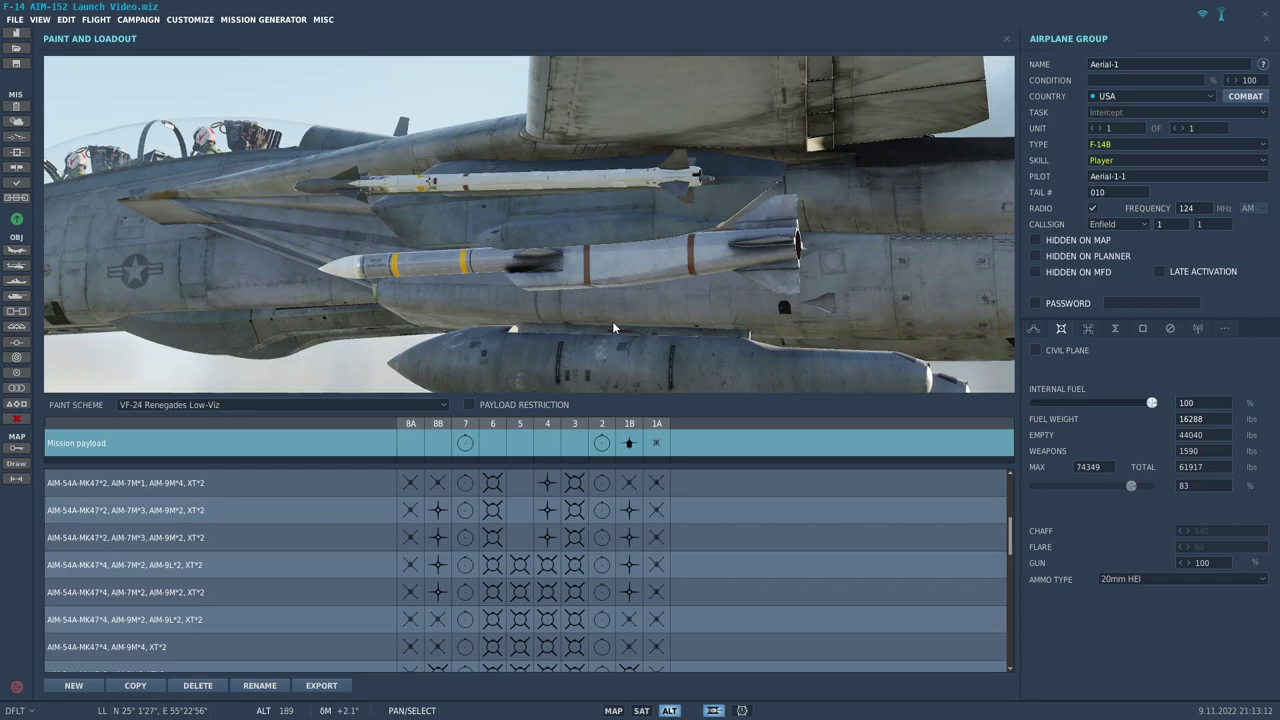
left_click_drag(534, 326, 740, 313)
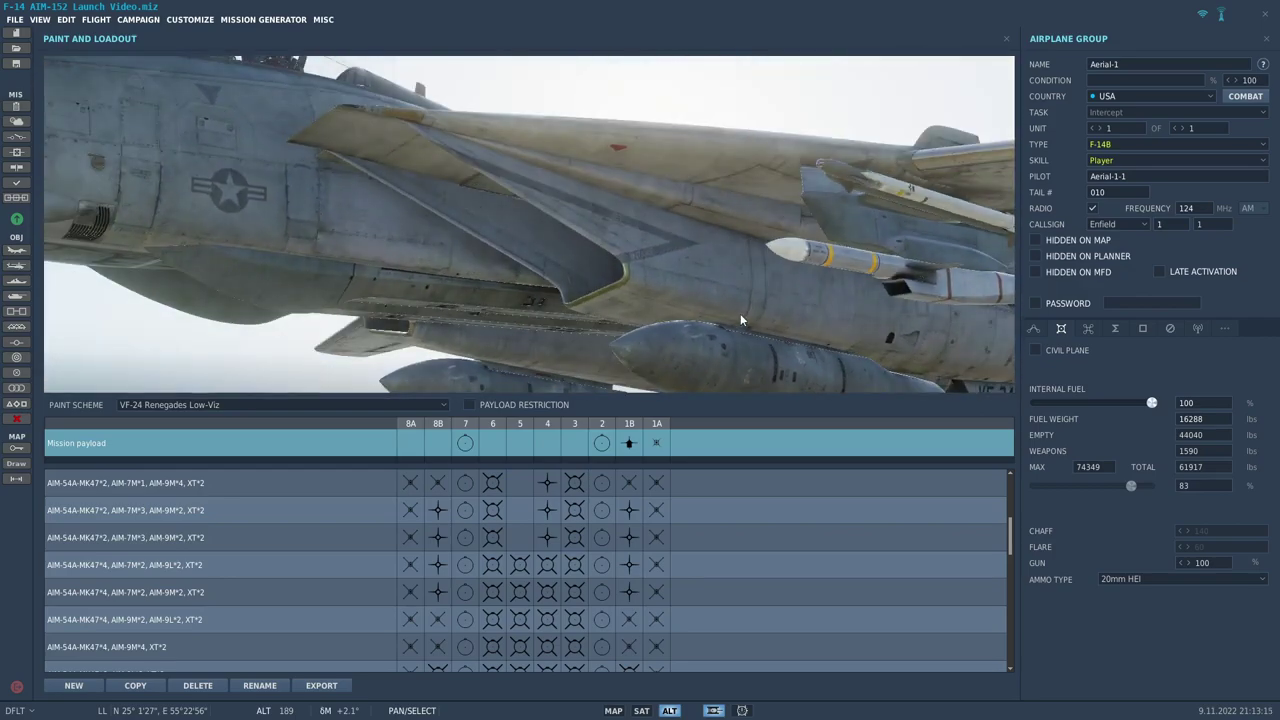
Load an AIM-152 HRM from the AA MISSILES menu onto station 3
right_click(576, 444)
mouse_move(650, 452)
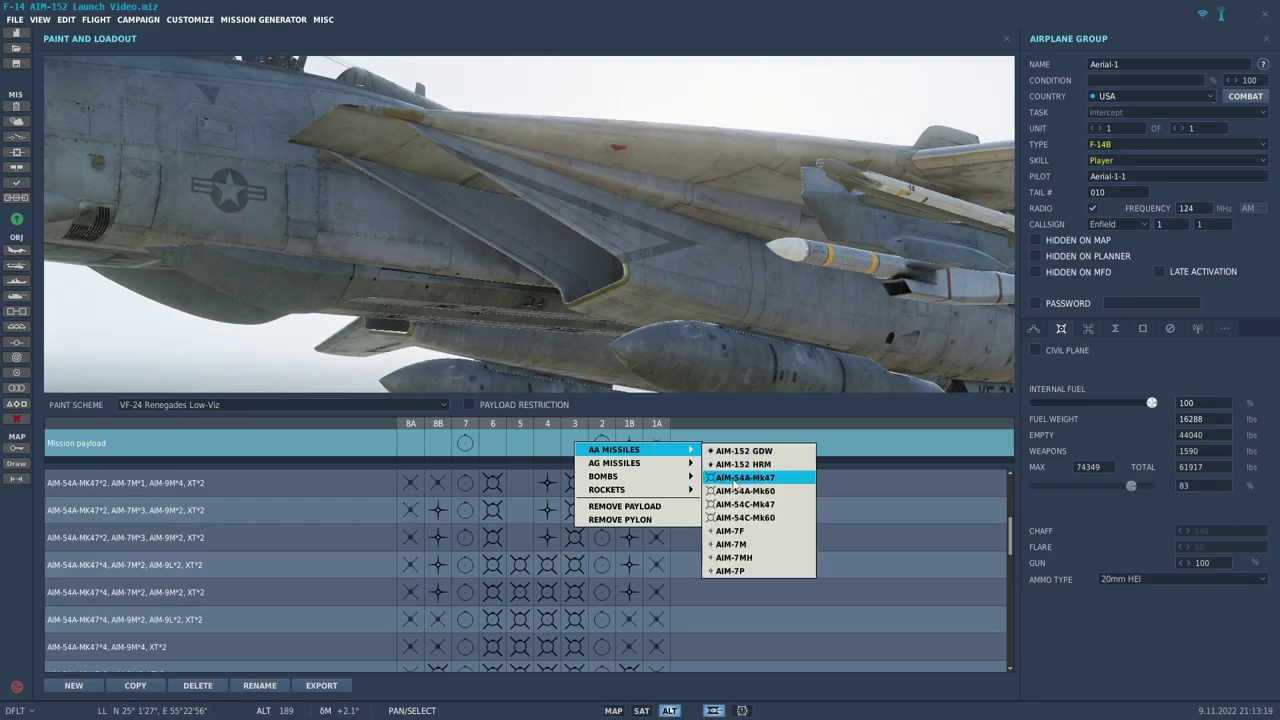
left_click(738, 465)
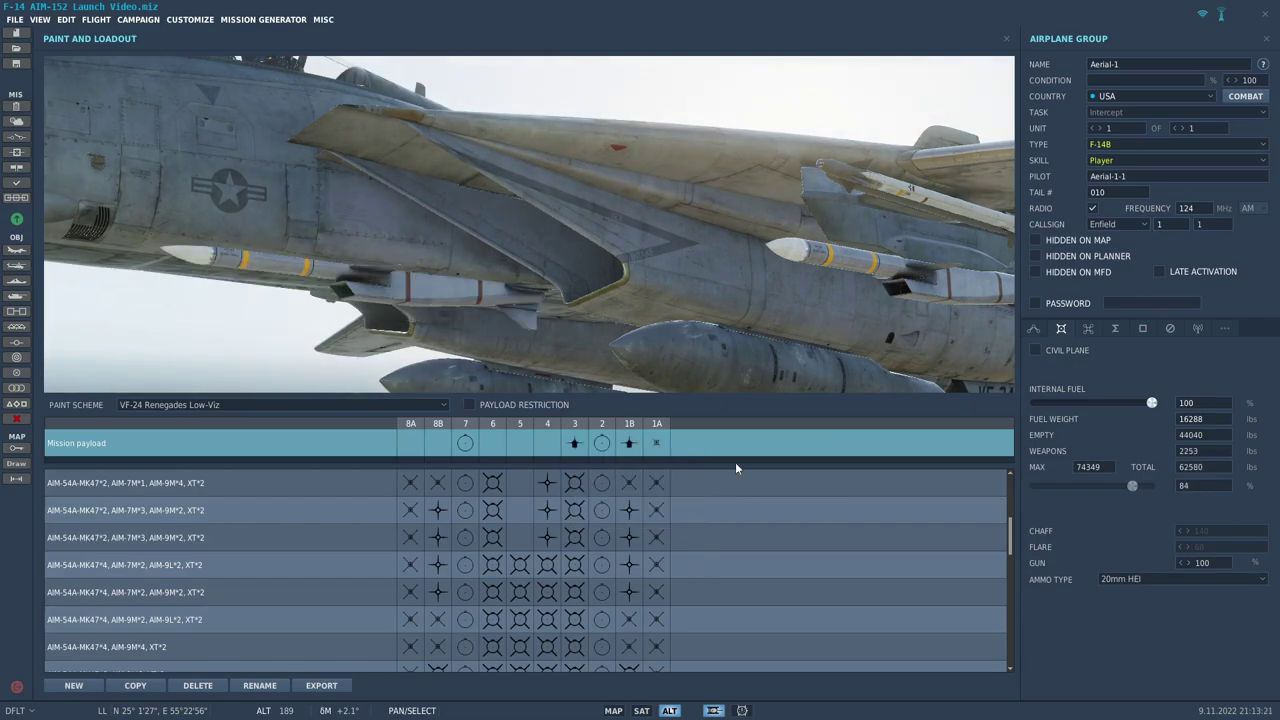
mouse_move(347, 346)
left_mouse_down()
mouse_move(416, 330)
mouse_move(440, 299)
mouse_move(490, 327)
mouse_move(402, 270)
mouse_move(447, 229)
mouse_move(478, 301)
mouse_move(498, 280)
mouse_move(576, 281)
mouse_move(578, 263)
mouse_move(541, 285)
mouse_move(446, 298)
mouse_move(465, 313)
mouse_move(488, 282)
mouse_move(536, 287)
mouse_move(421, 310)
mouse_move(421, 323)
mouse_move(535, 285)
mouse_move(562, 247)
mouse_move(534, 247)
mouse_move(428, 189)
left_mouse_up()
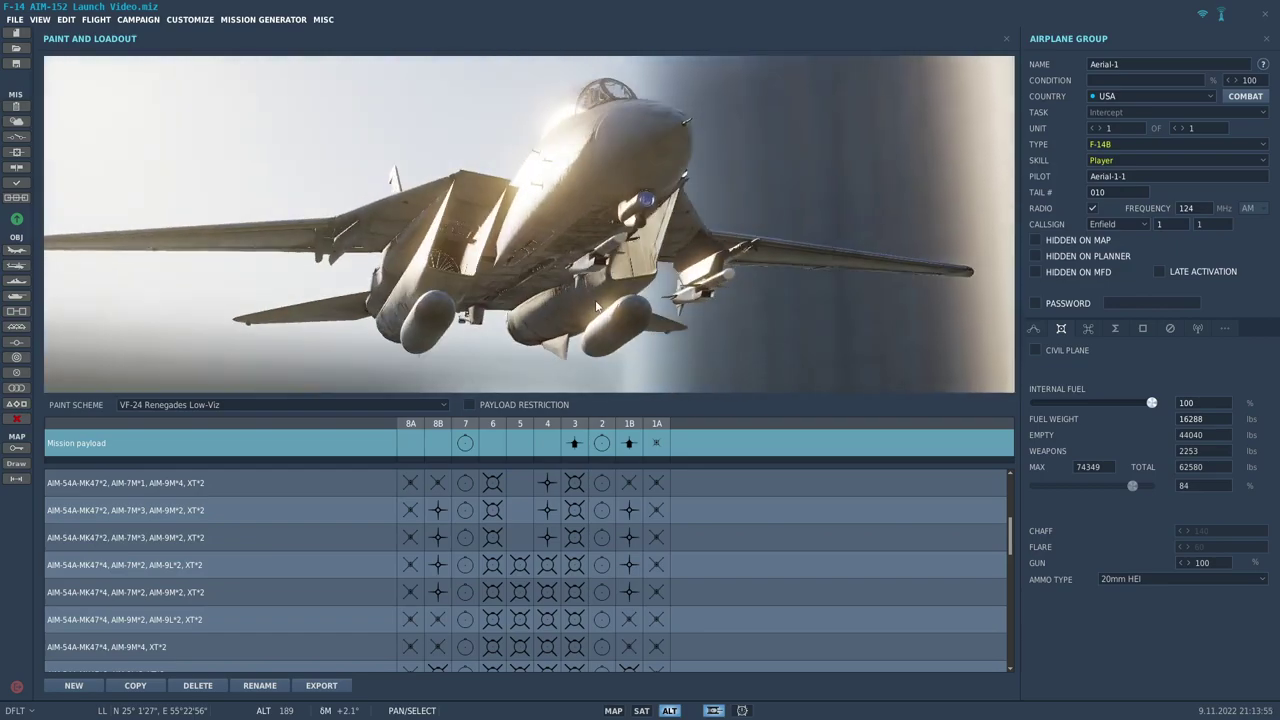
Load AIM-152 HRMs onto stations 4, 5 and 6
left_click(548, 447)
mouse_move(640, 451)
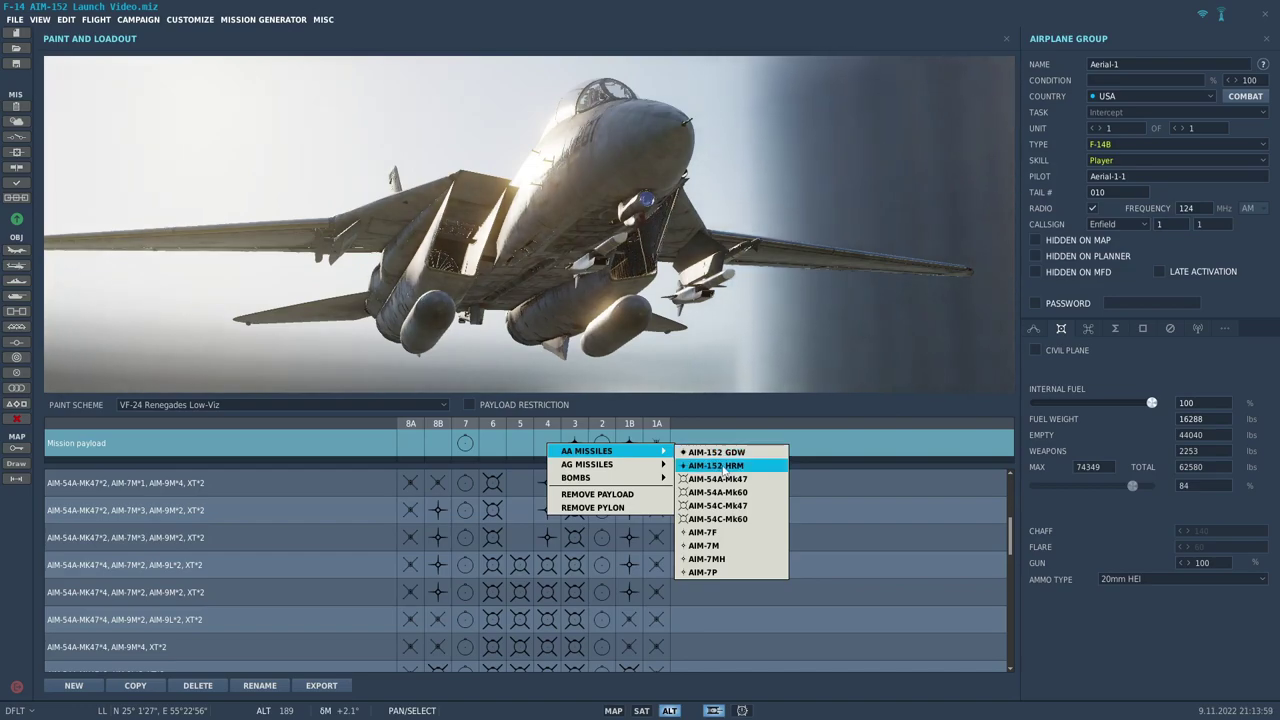
left_click(721, 466)
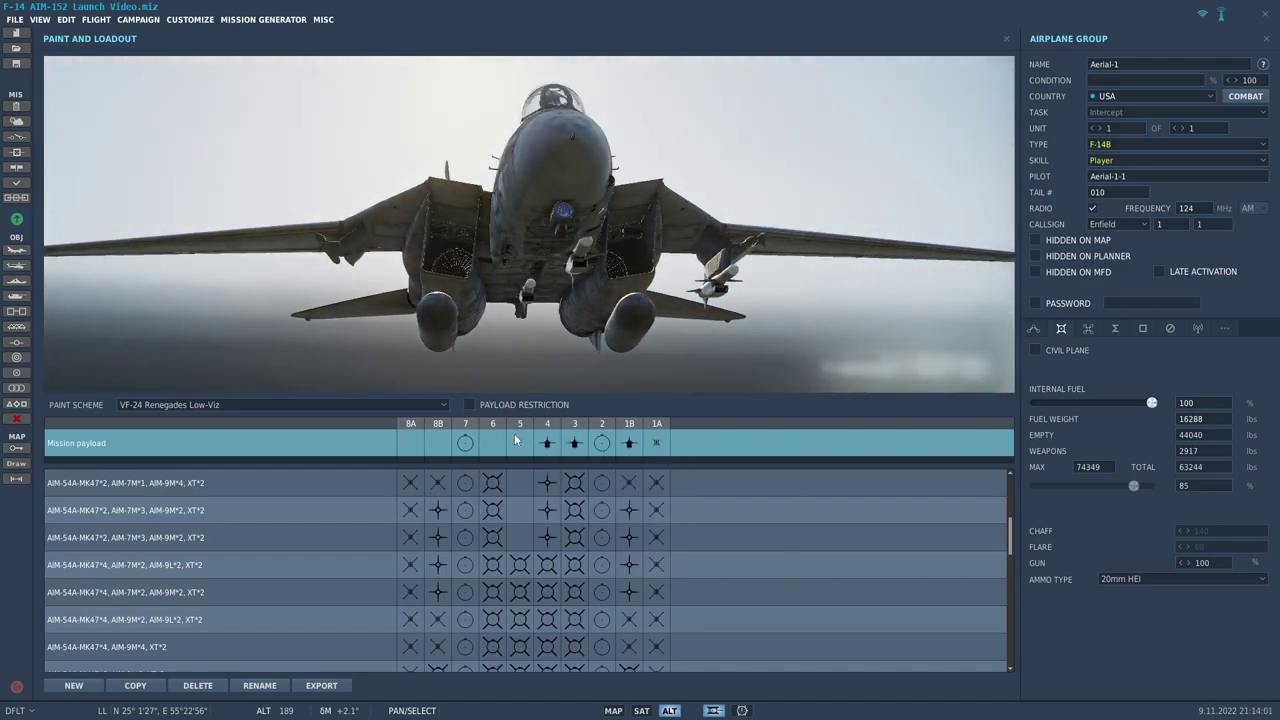
left_click(516, 440)
left_click(662, 462)
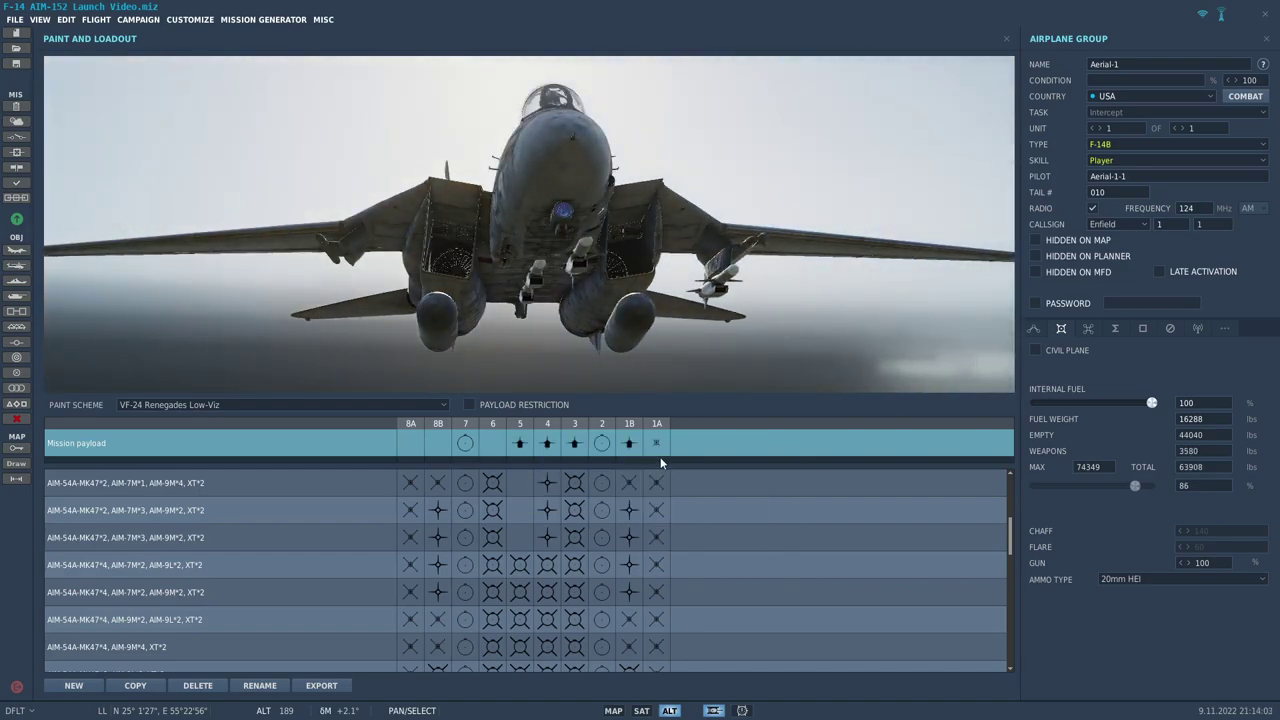
left_click(498, 447)
mouse_move(590, 453)
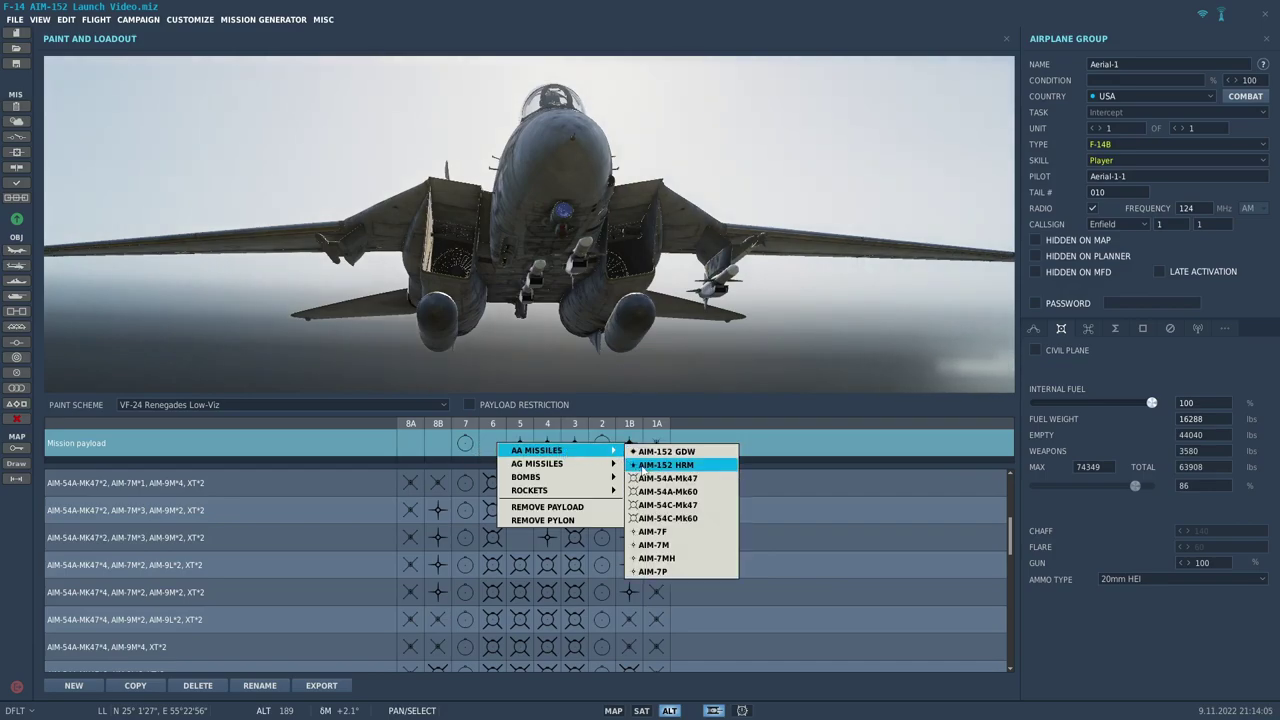
left_click(642, 466)
Load an AIM-152 HRM on station 8B and a short-range missile on station 8A
left_click(441, 445)
mouse_move(520, 452)
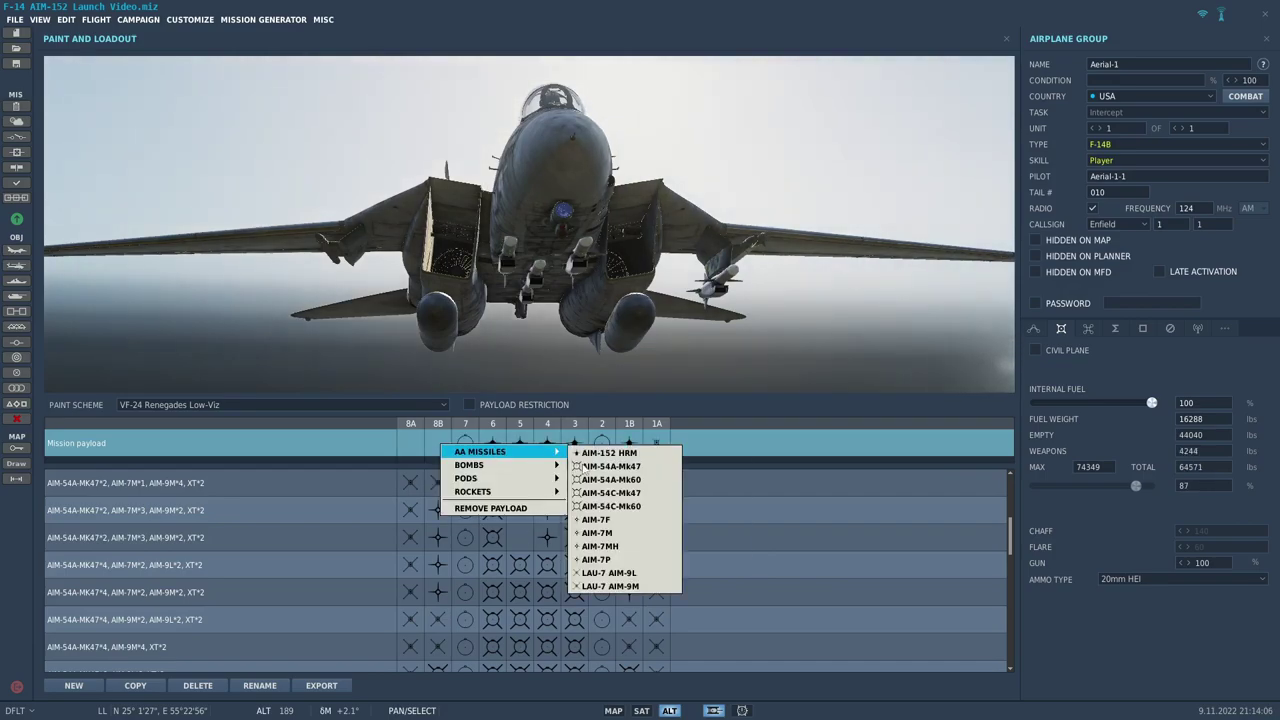
left_click(603, 455)
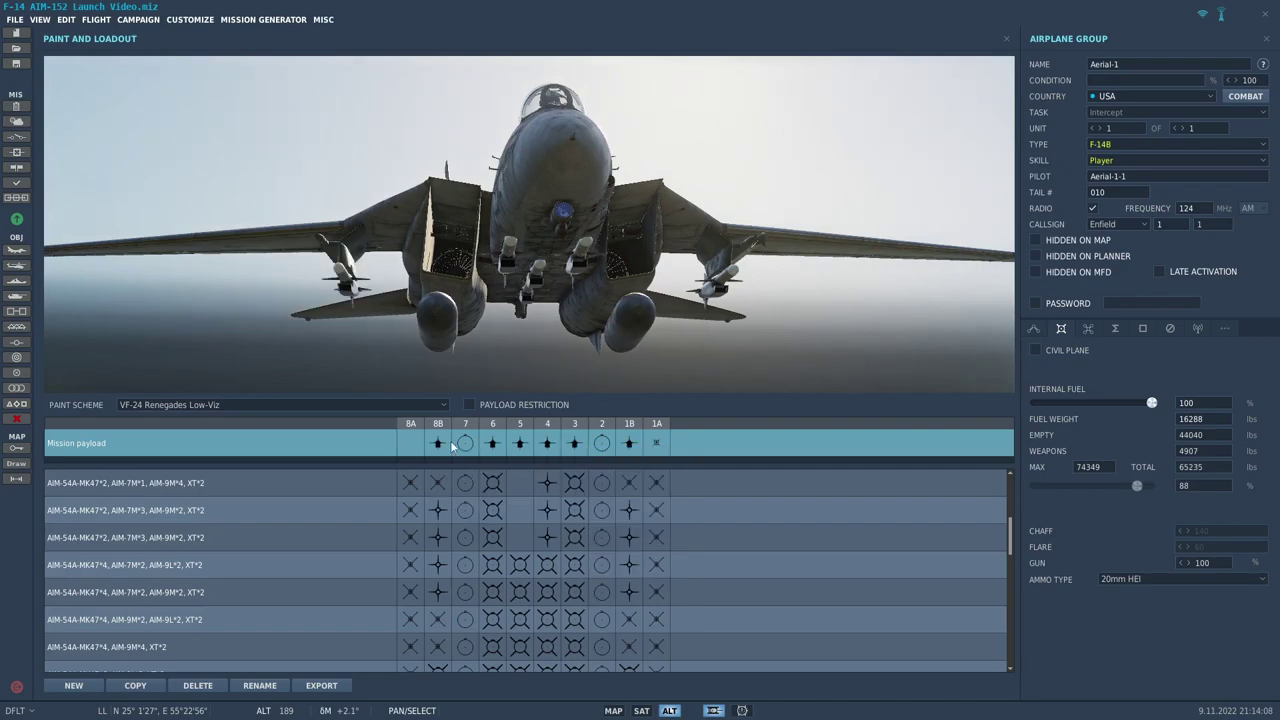
left_click(407, 443)
mouse_move(503, 455)
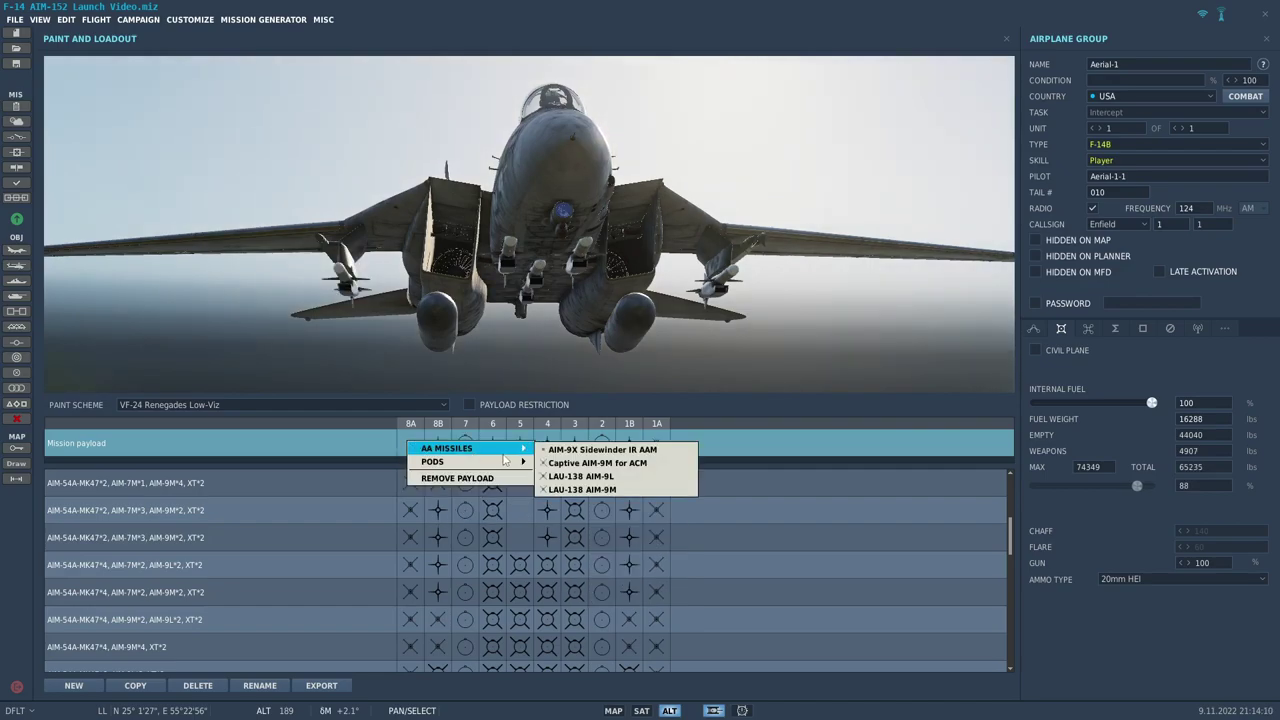
left_click(566, 451)
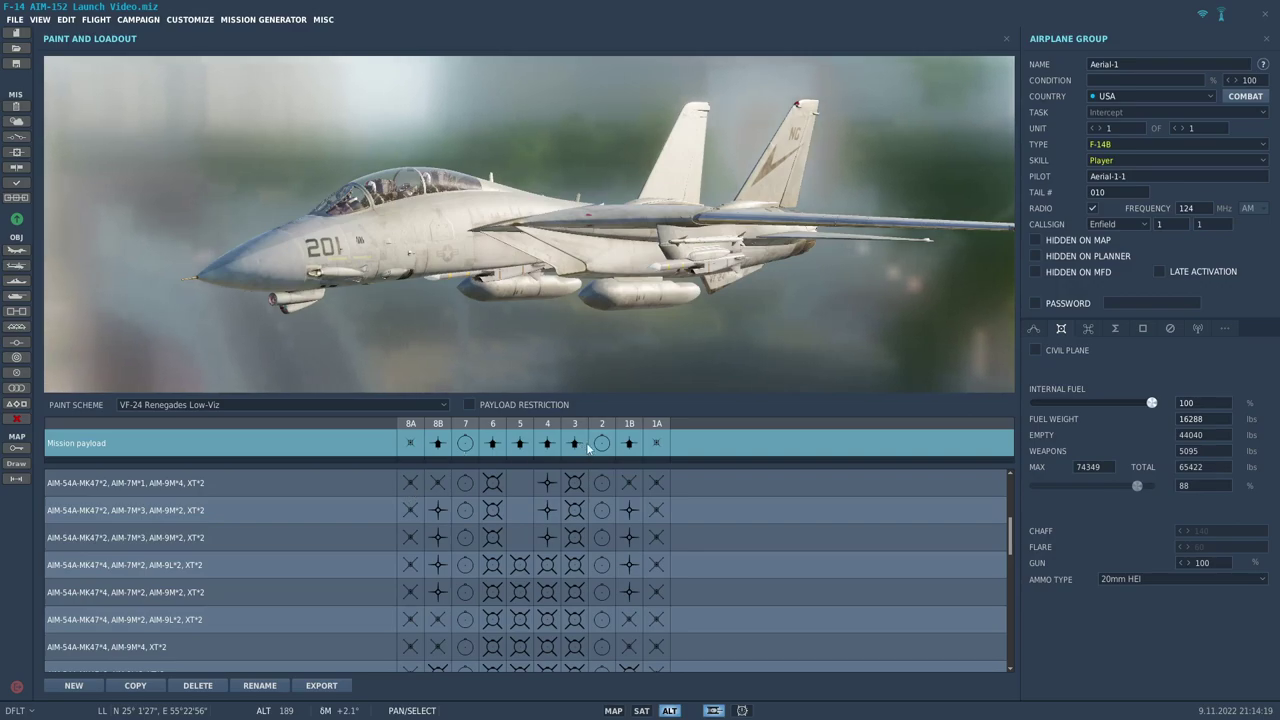
Scroll the loadout list up to the Empty and AIM-152 presets, then tilt the jet to show its underside
scroll(295, 486, "up", 2)
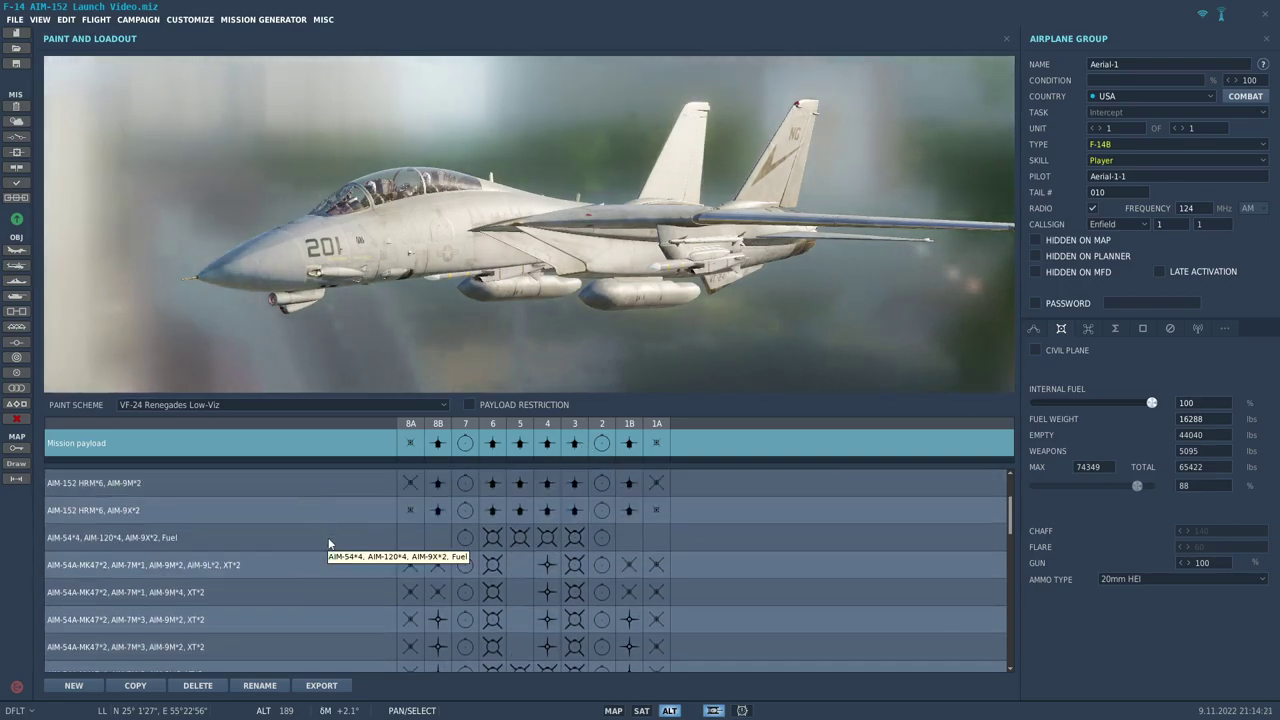
scroll(328, 542, "up", 1)
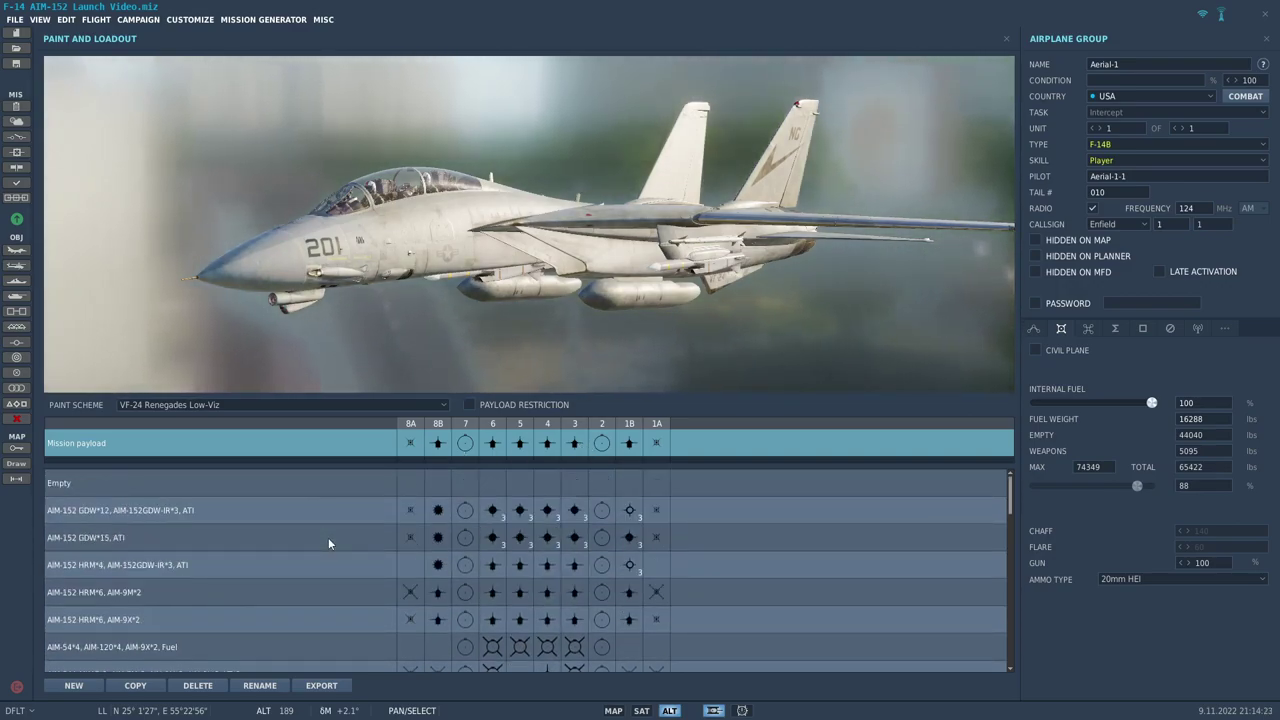
scroll(328, 542, "up", 1)
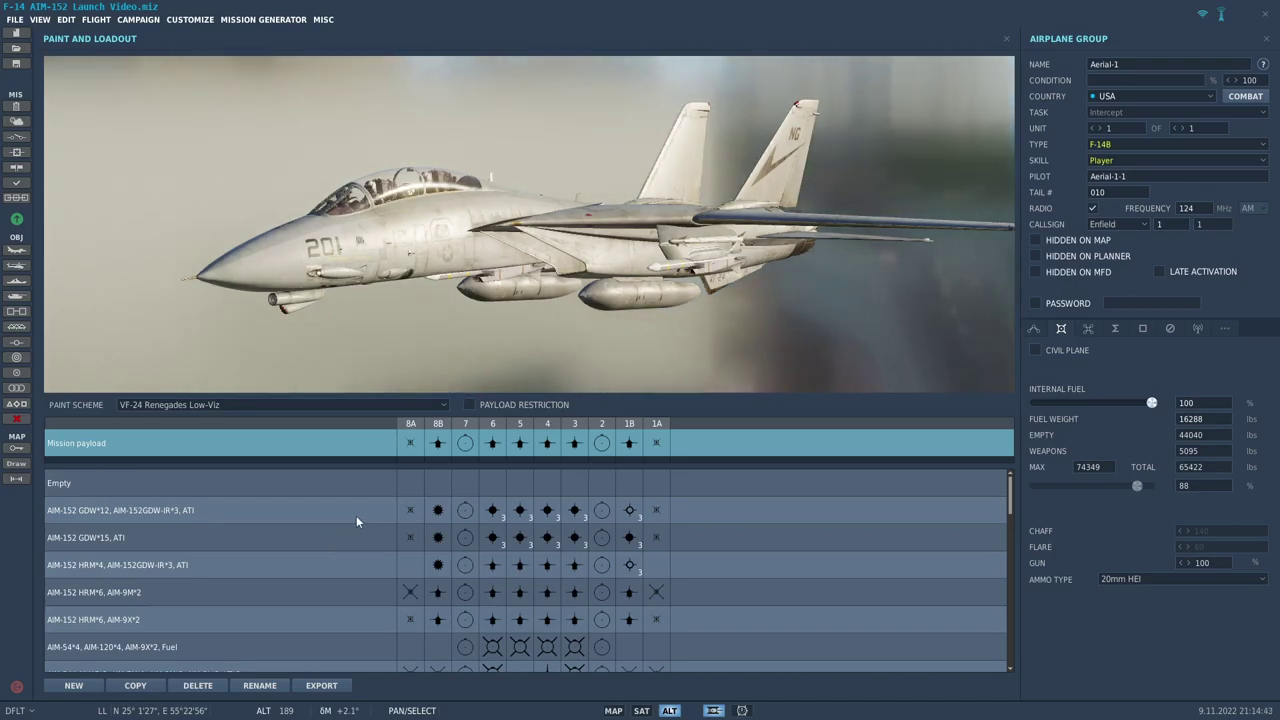
left_click_drag(402, 295, 434, 294)
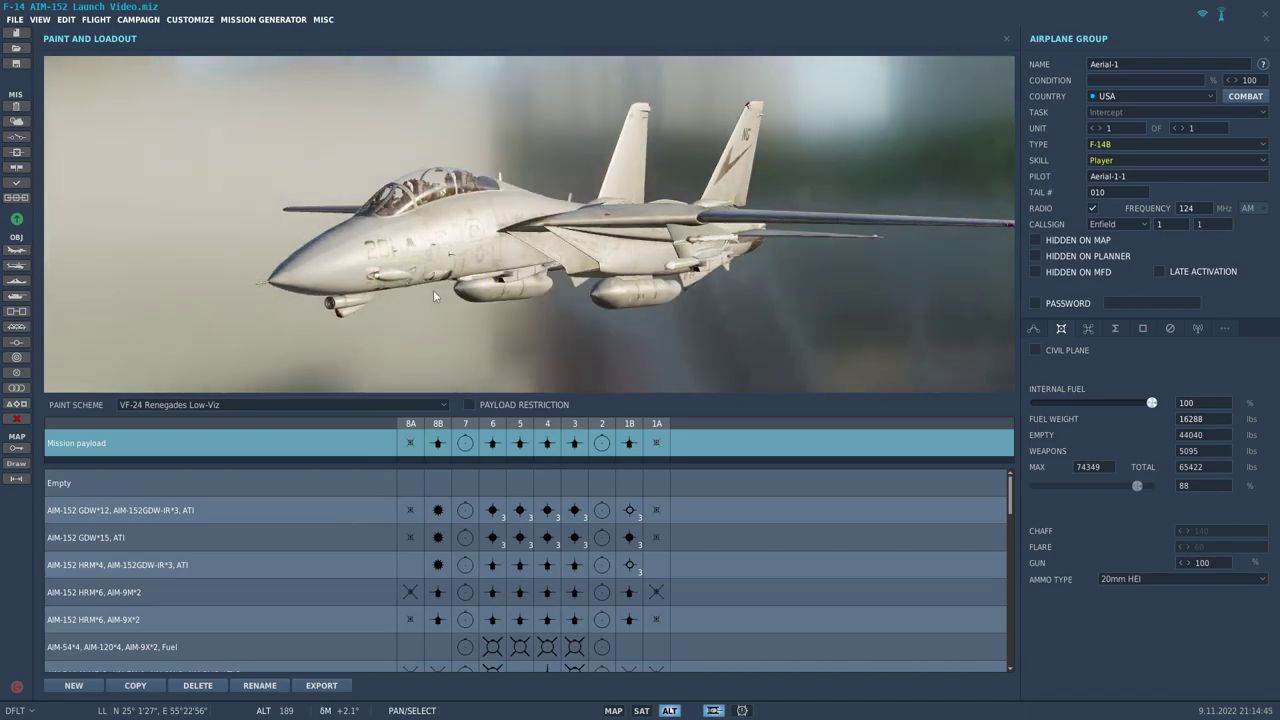
mouse_move(341, 309)
left_mouse_down()
mouse_move(360, 350)
mouse_move(378, 280)
mouse_move(320, 330)
left_mouse_up()
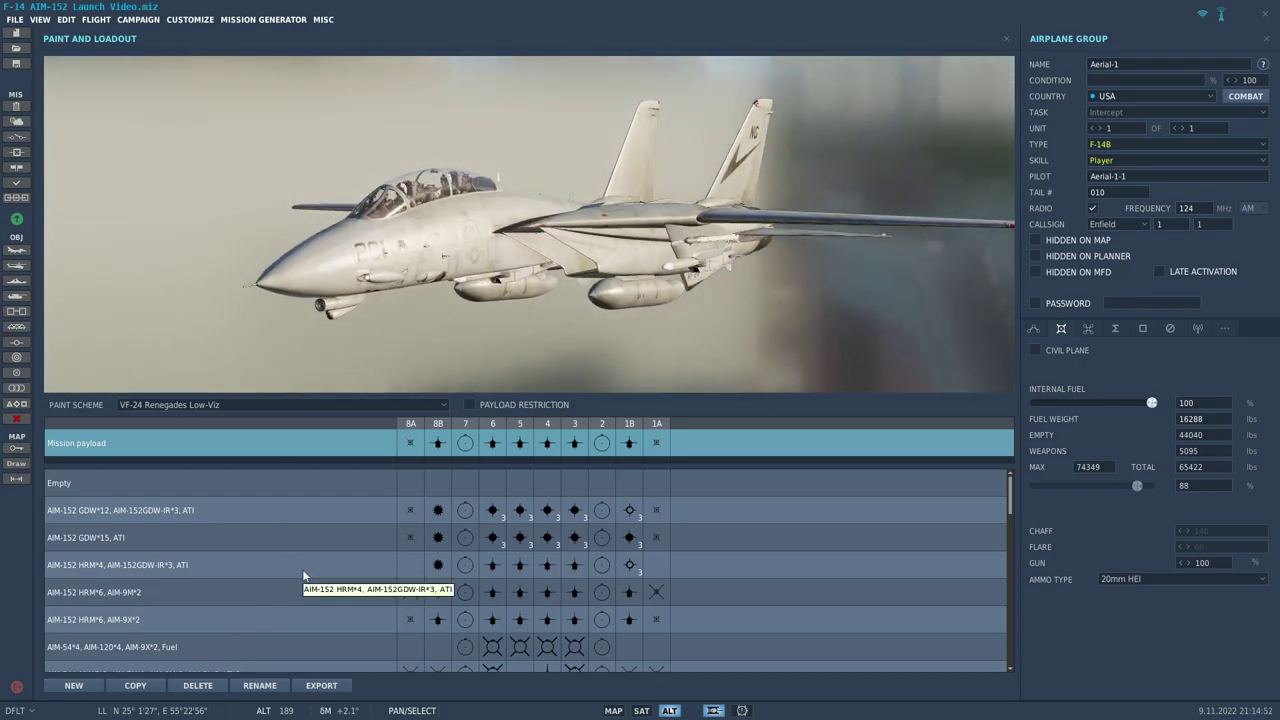
Apply the Empty preset, then load AIM-152 GDW launchers on station 1B
left_click(306, 486)
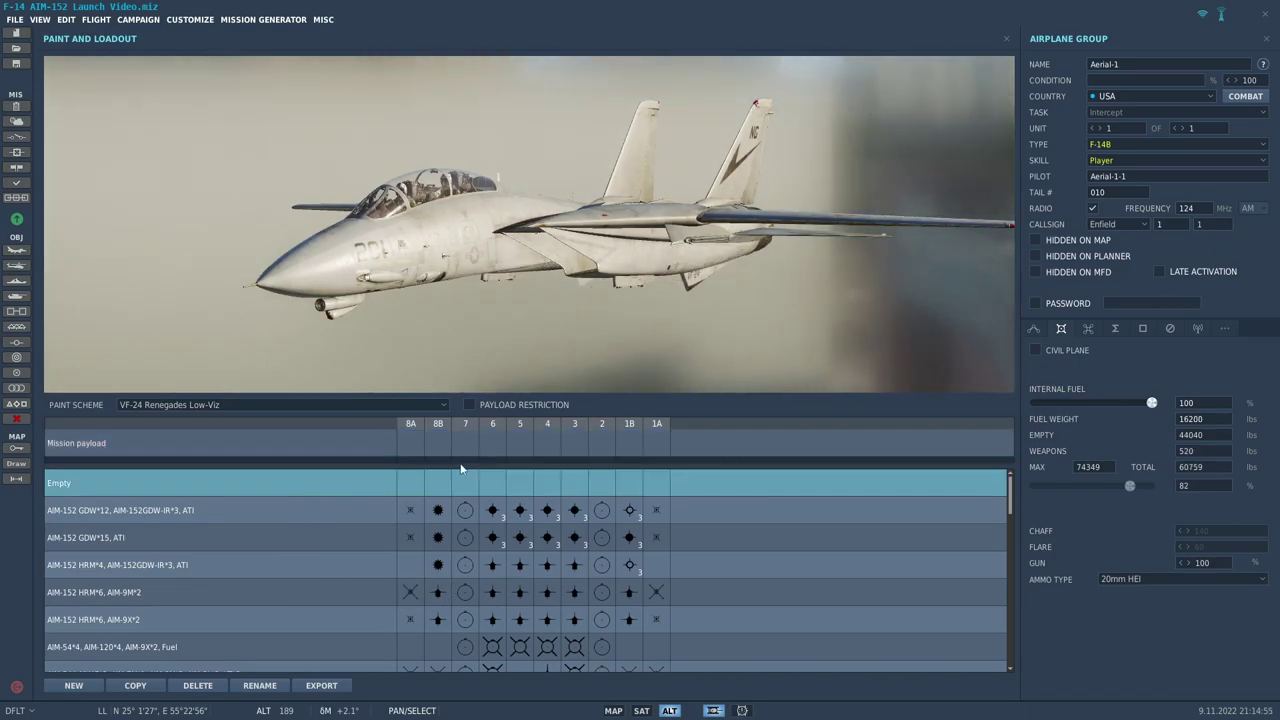
left_click(628, 447)
mouse_move(747, 454)
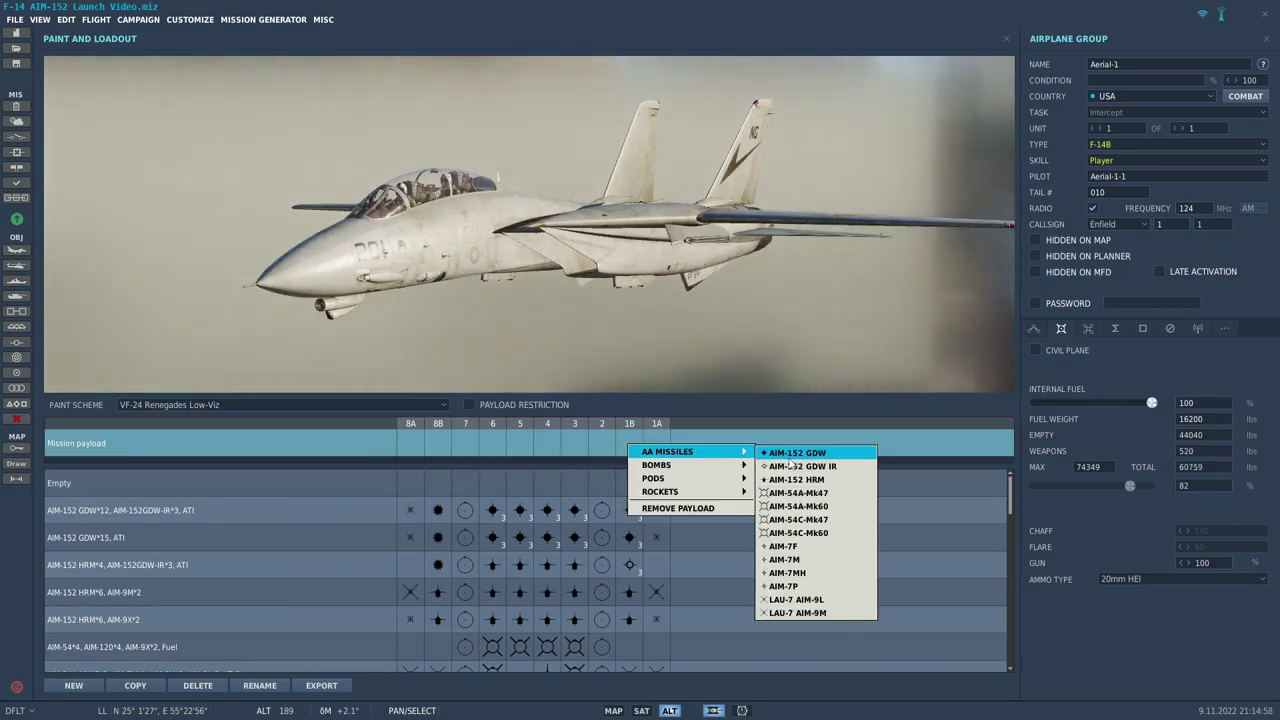
left_click(797, 453)
mouse_move(613, 338)
left_mouse_down()
mouse_move(591, 292)
mouse_move(739, 264)
mouse_move(716, 286)
left_mouse_up()
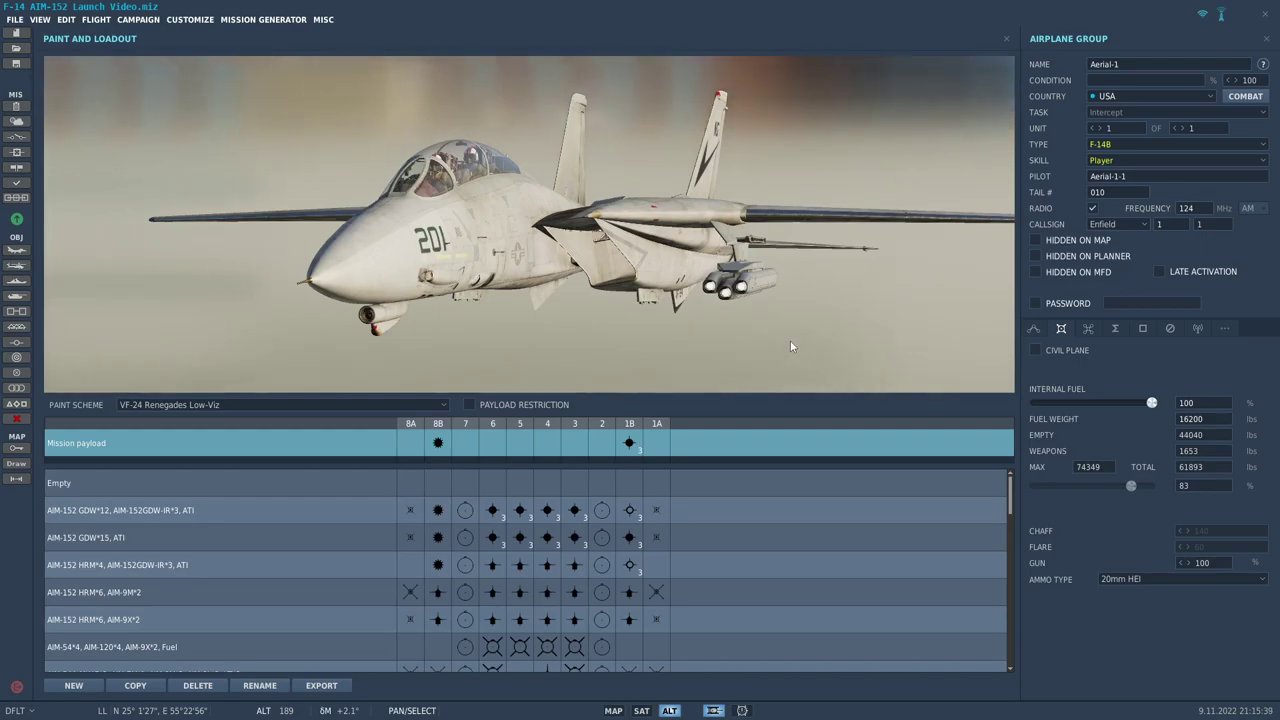
left_click_drag(788, 347, 779, 341)
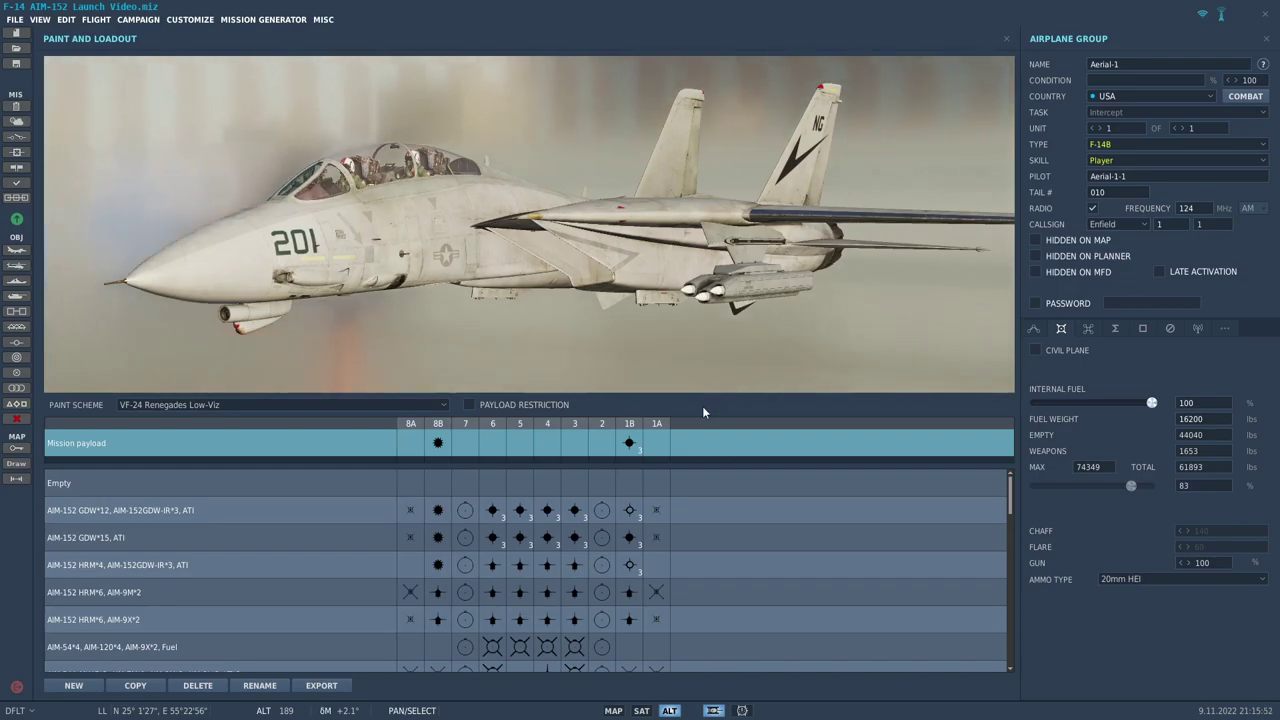
mouse_move(660, 250)
left_mouse_down()
mouse_move(657, 288)
mouse_move(784, 365)
left_mouse_up()
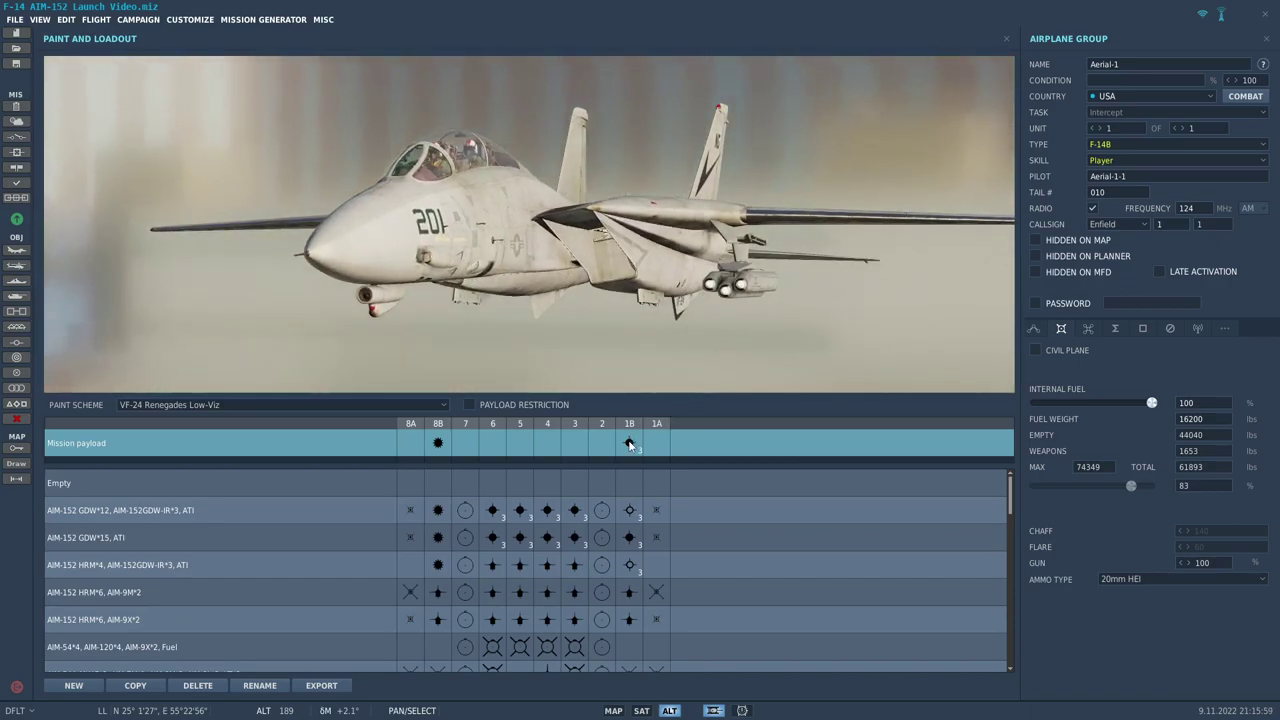
mouse_move(480, 255)
left_mouse_down()
mouse_move(541, 253)
mouse_move(496, 266)
left_mouse_up()
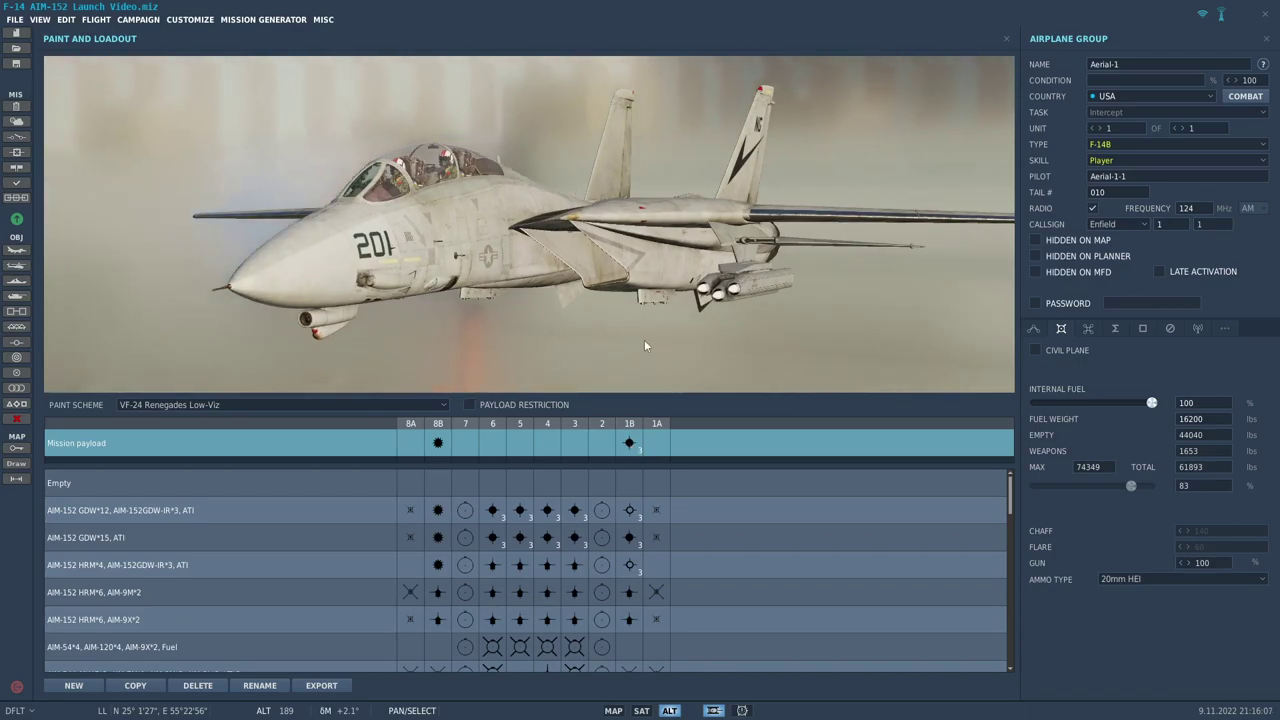
mouse_move(633, 324)
left_mouse_down()
mouse_move(633, 259)
mouse_move(601, 265)
left_mouse_up()
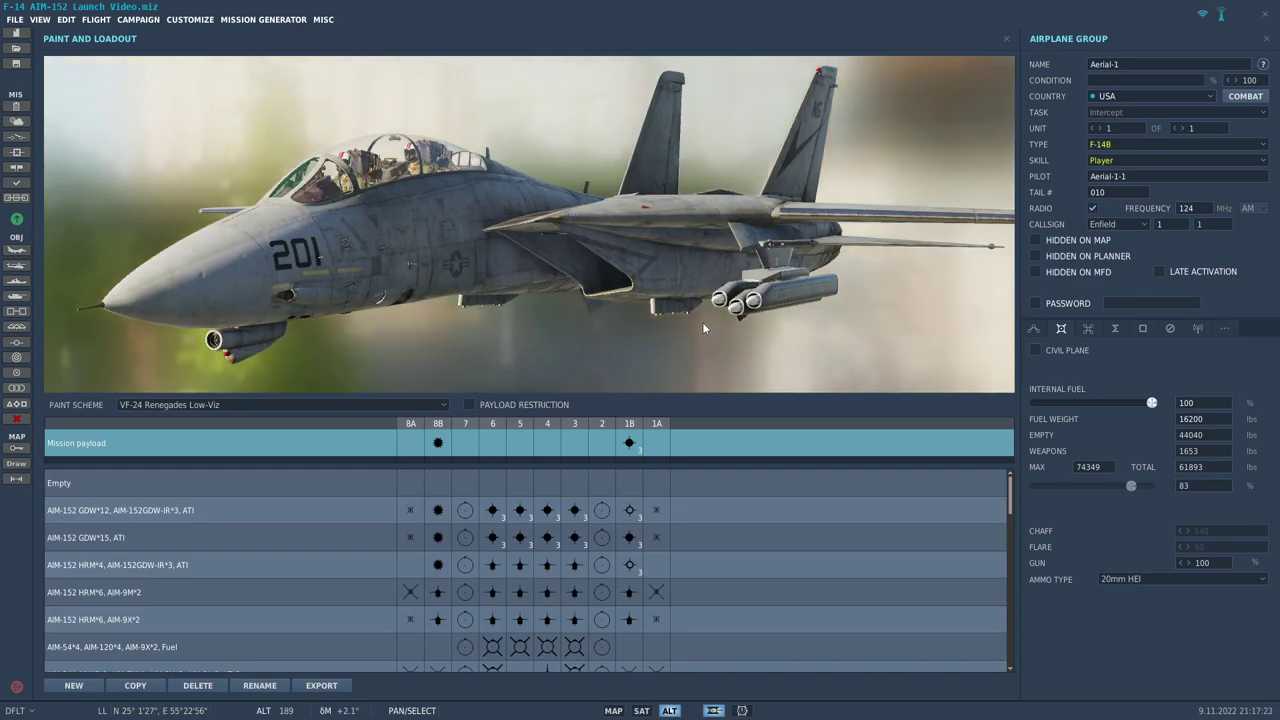
Rotate the F-14 preview toward a frontal view
mouse_move(702, 322)
left_mouse_down()
mouse_move(597, 236)
mouse_move(660, 233)
mouse_move(625, 238)
mouse_move(617, 254)
left_mouse_up()
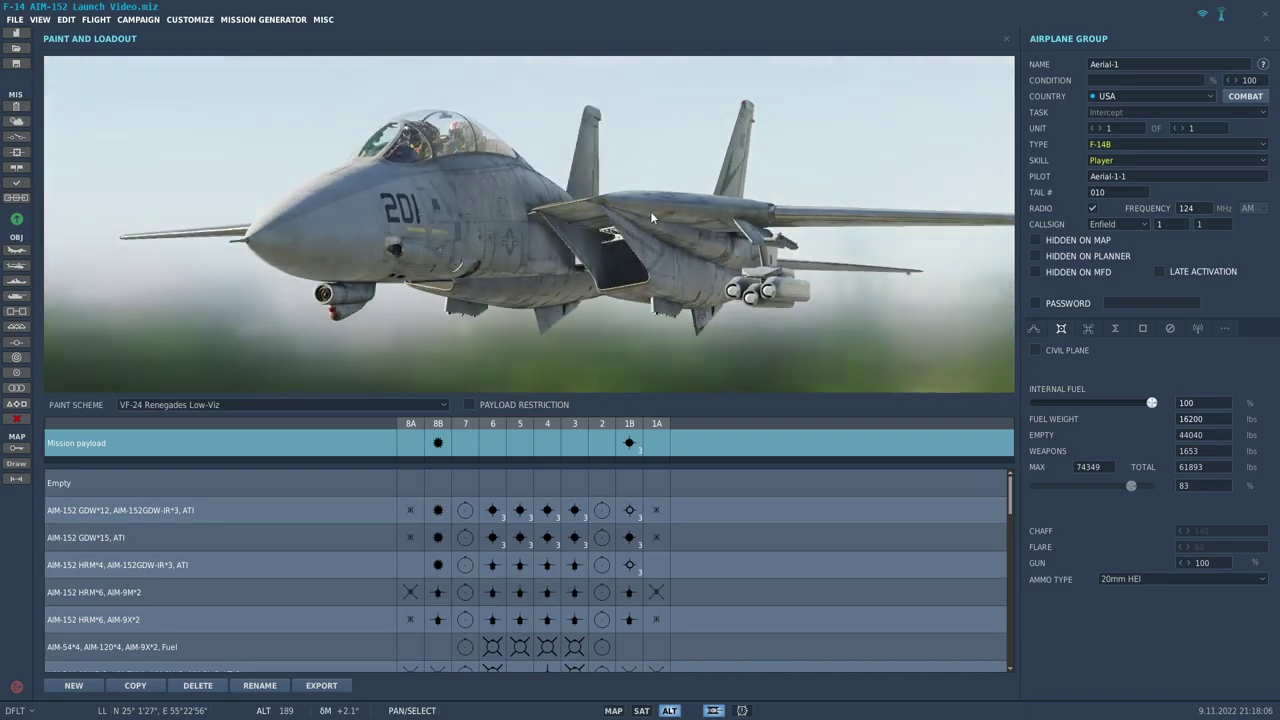
Load AIM-152 GDW launchers from the AA MISSILES menu onto pylons 3, 4, 5 and 6
right_click(577, 439)
mouse_move(643, 455)
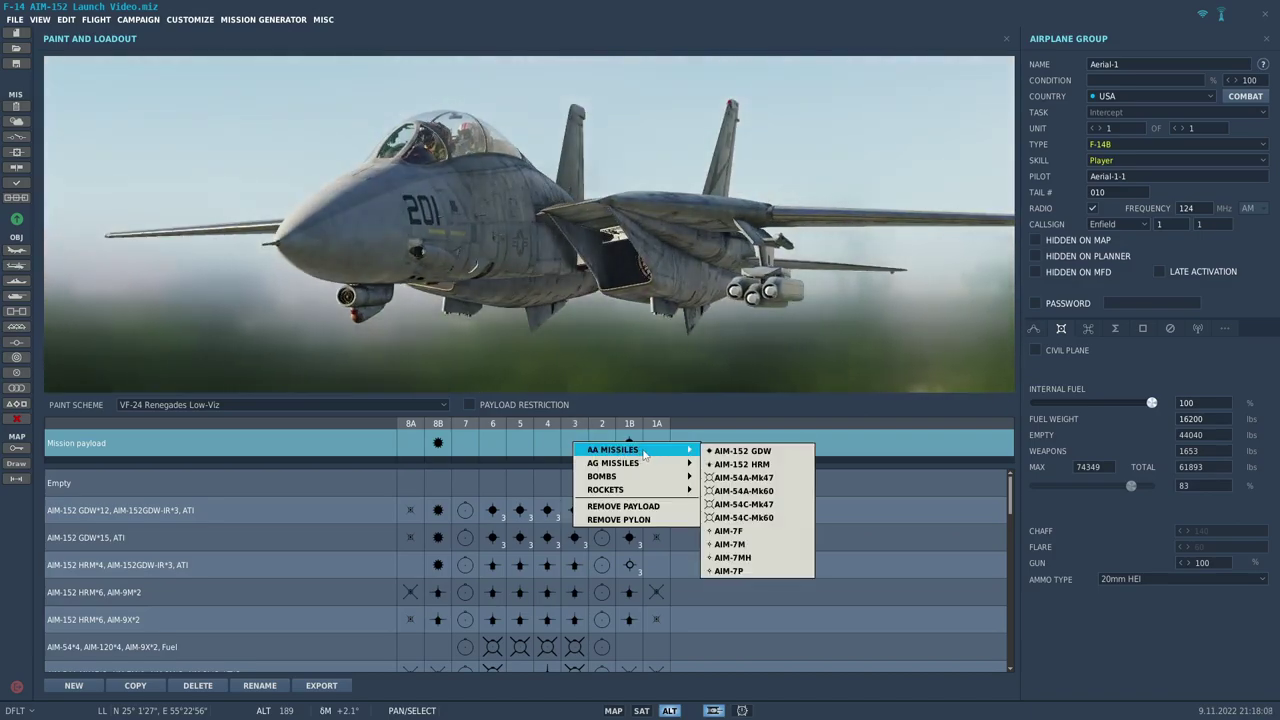
left_click(737, 455)
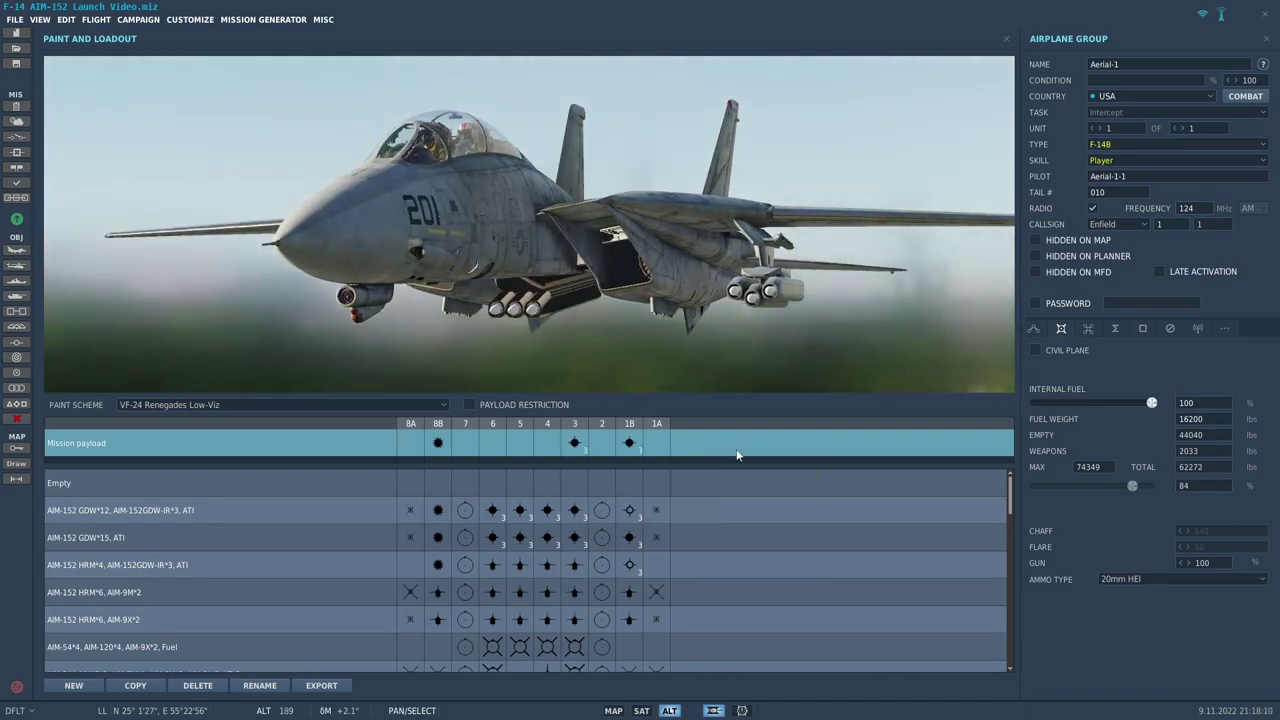
right_click(551, 443)
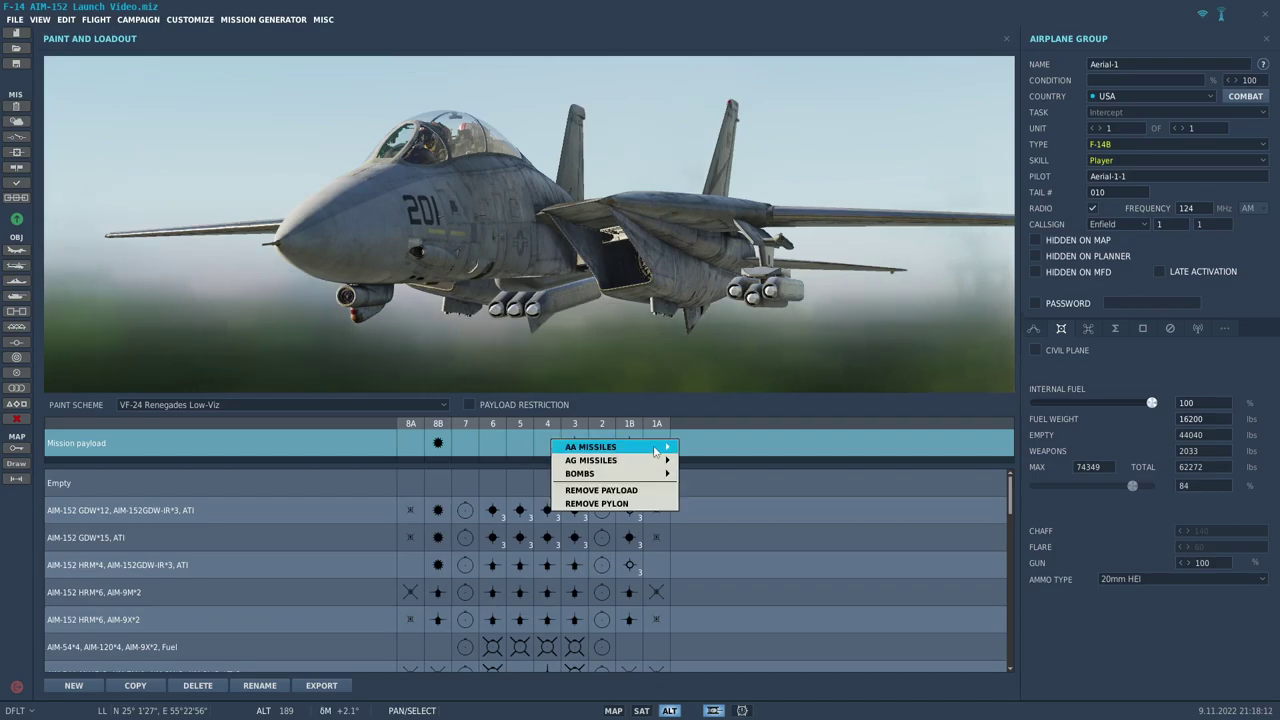
left_click(690, 451)
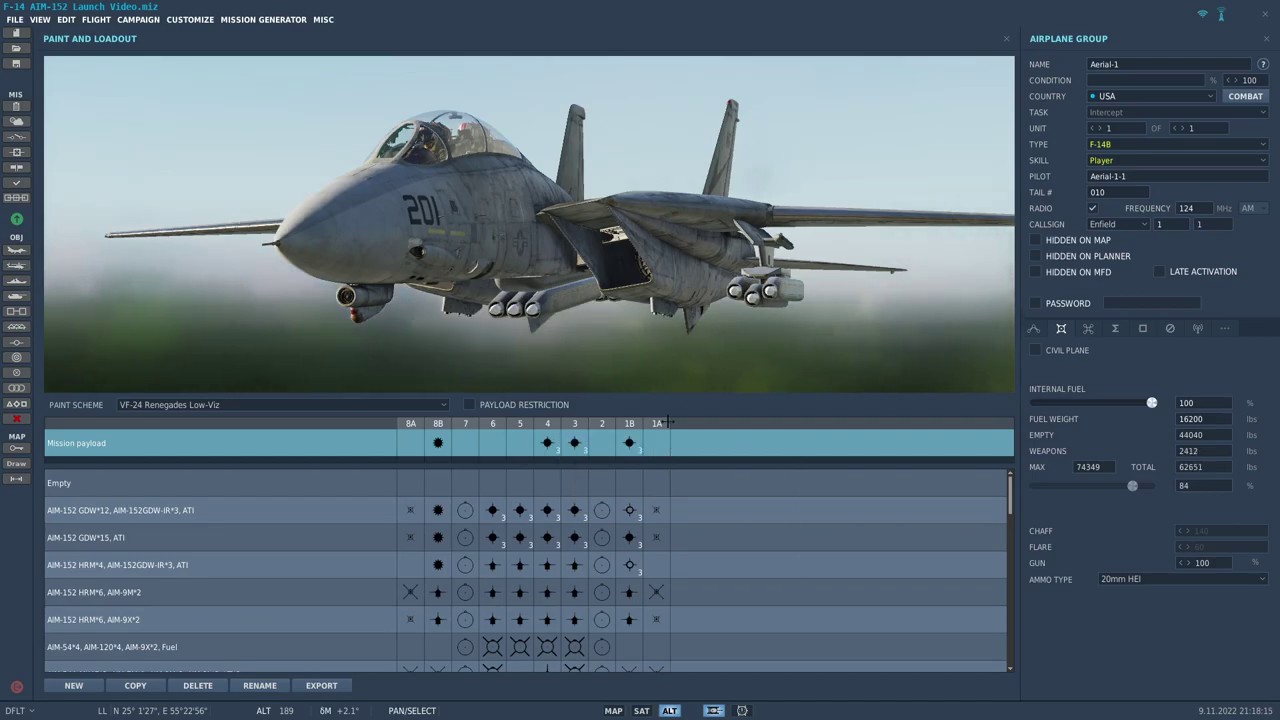
right_click(522, 440)
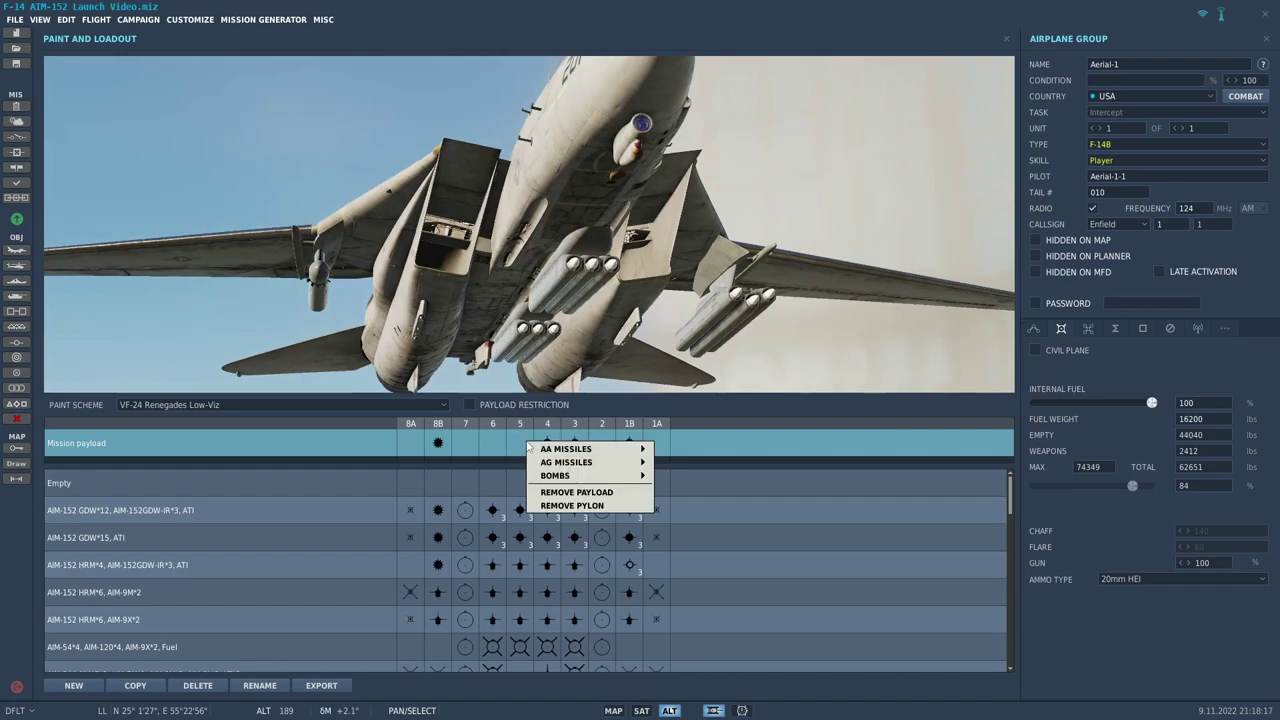
left_click(673, 452)
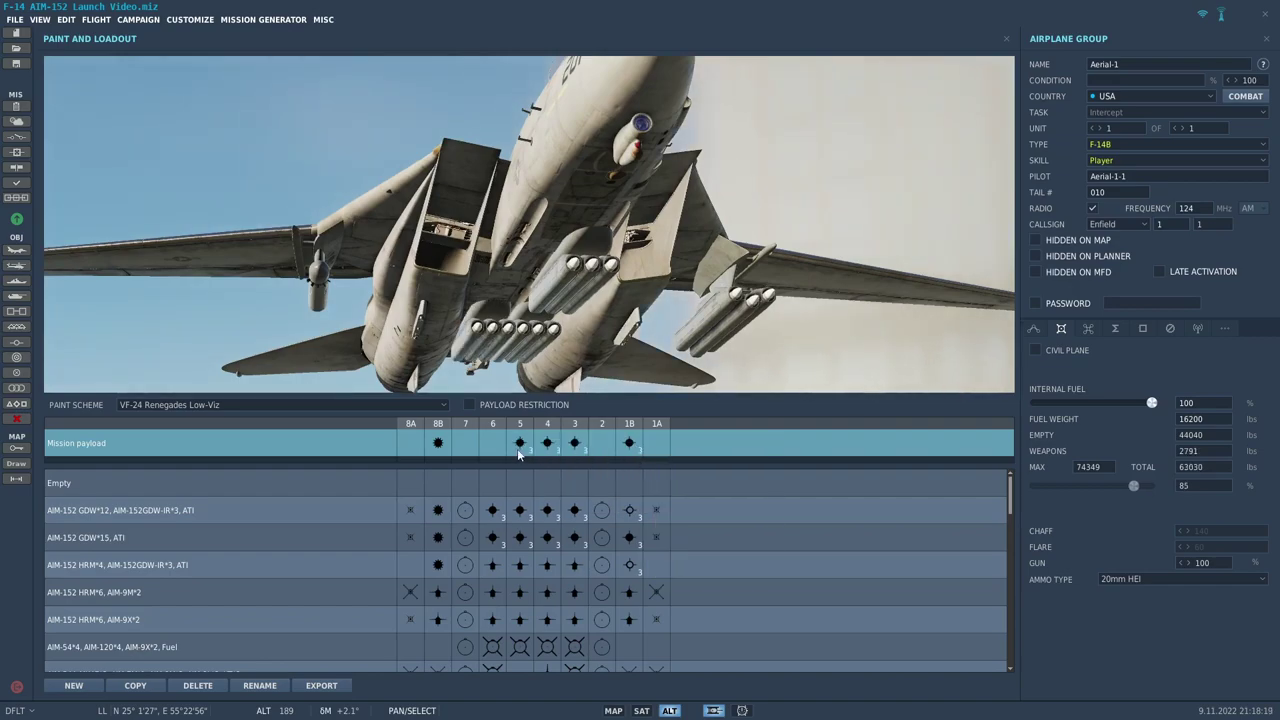
right_click(497, 446)
mouse_move(558, 451)
left_click(648, 452)
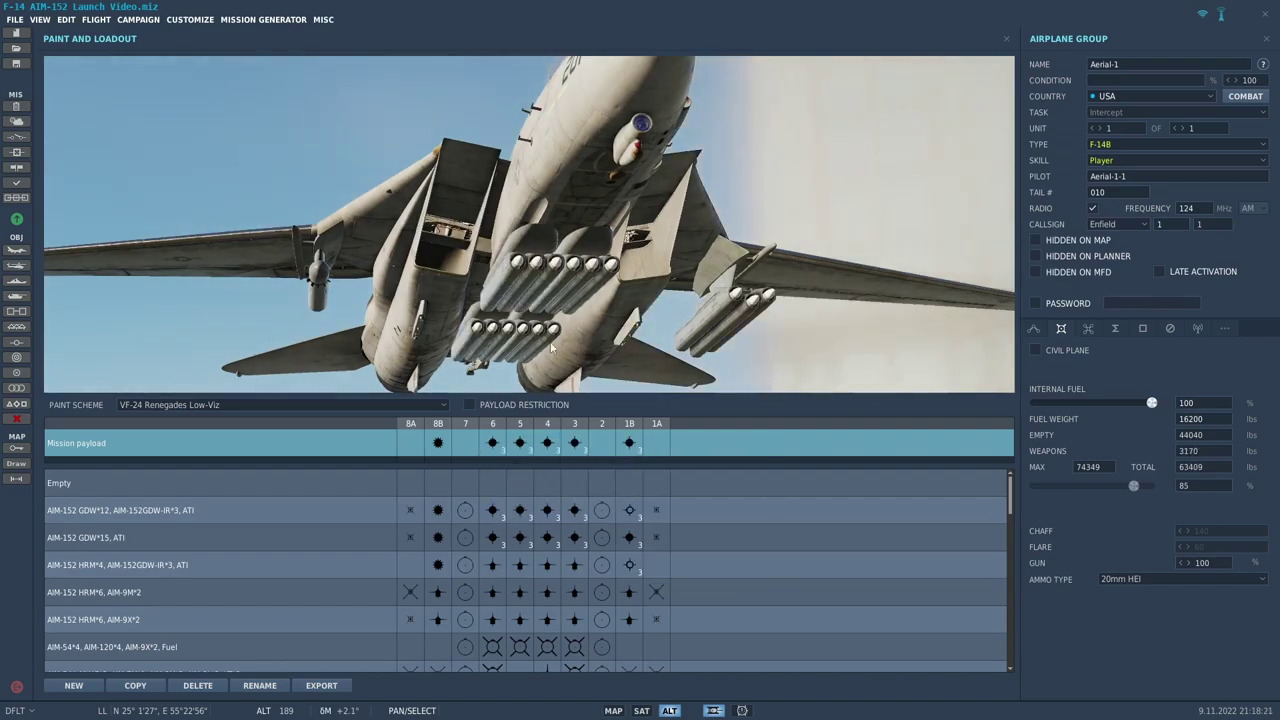
mouse_move(535, 265)
left_mouse_down()
mouse_move(544, 244)
mouse_move(775, 300)
left_mouse_up()
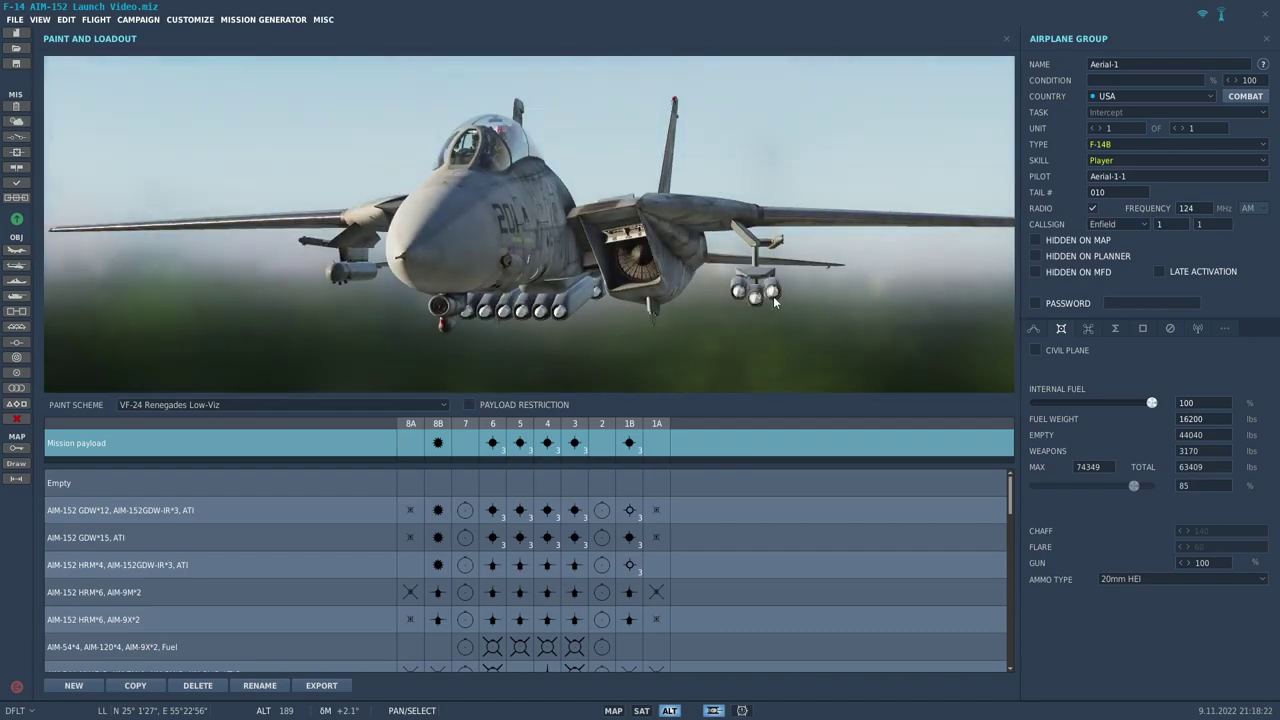
left_click_drag(446, 288, 560, 288)
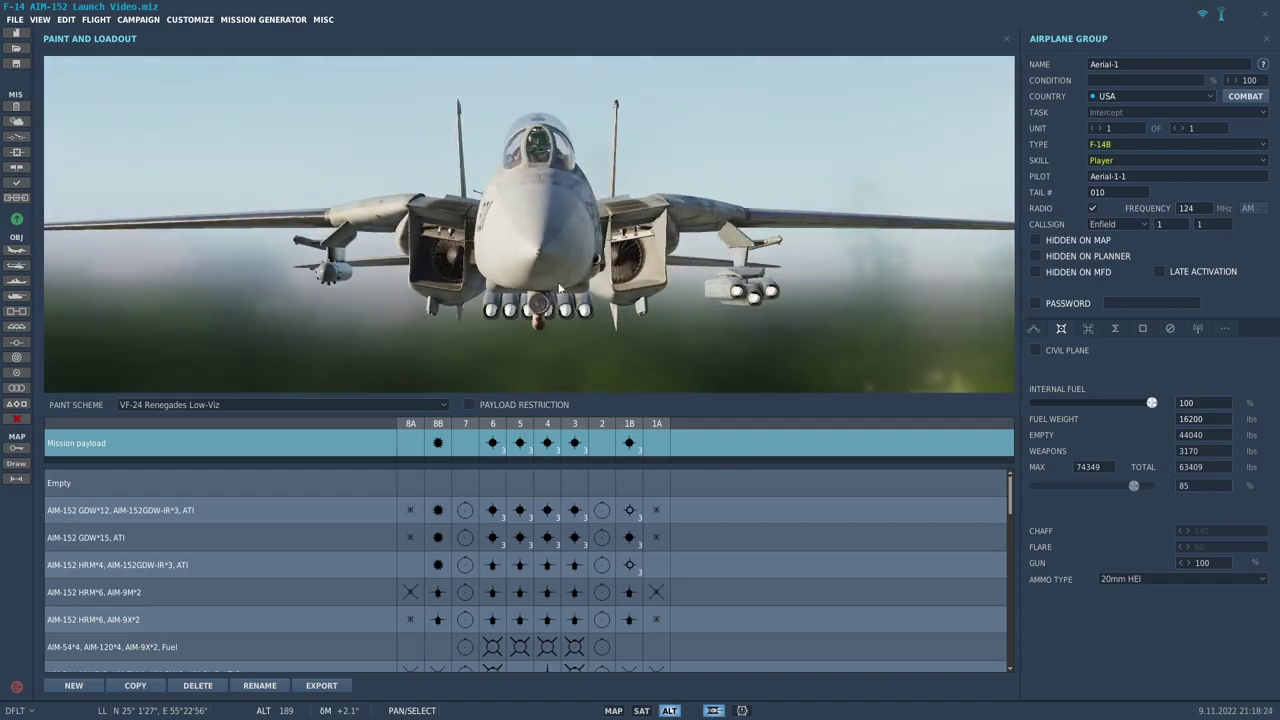
left_click_drag(767, 290, 753, 294)
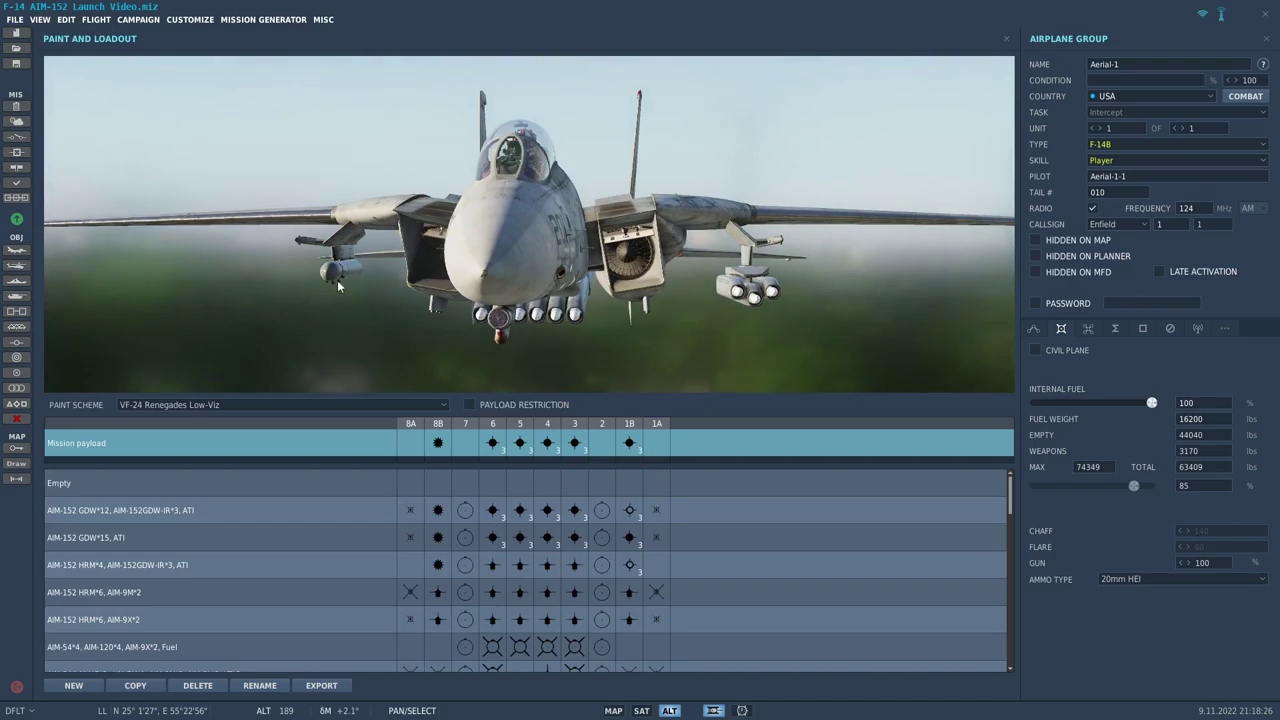
mouse_move(338, 287)
left_mouse_down()
mouse_move(257, 278)
mouse_move(268, 297)
left_mouse_up()
mouse_move(399, 349)
left_mouse_down()
mouse_move(386, 363)
mouse_move(481, 344)
left_mouse_up()
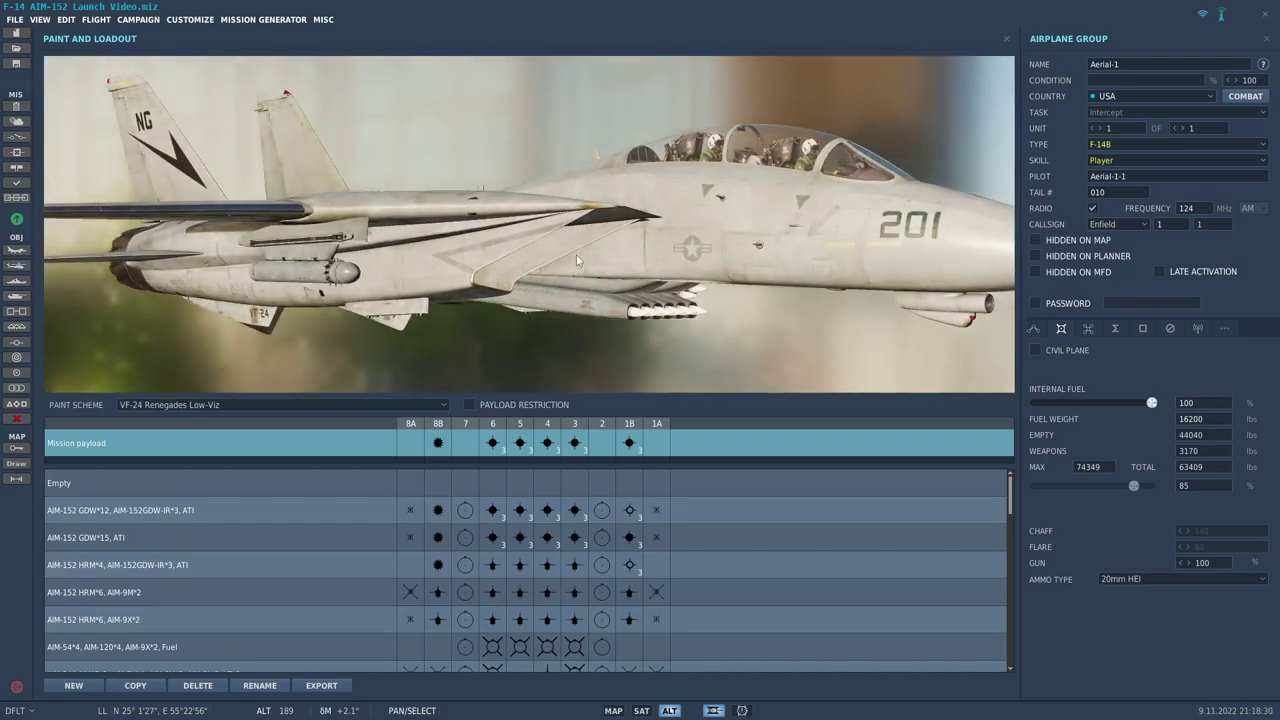
mouse_move(576, 260)
left_mouse_down()
mouse_move(439, 259)
mouse_move(611, 252)
mouse_move(502, 292)
left_mouse_up()
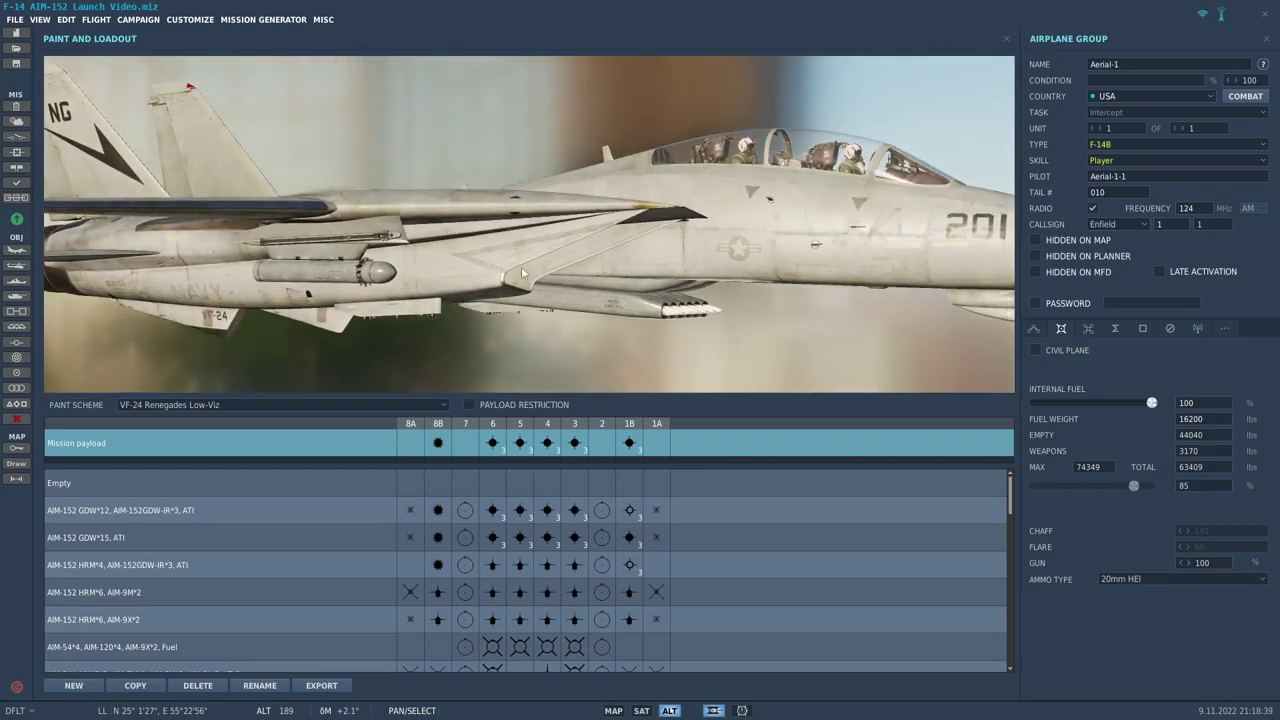
left_click_drag(260, 258, 582, 291)
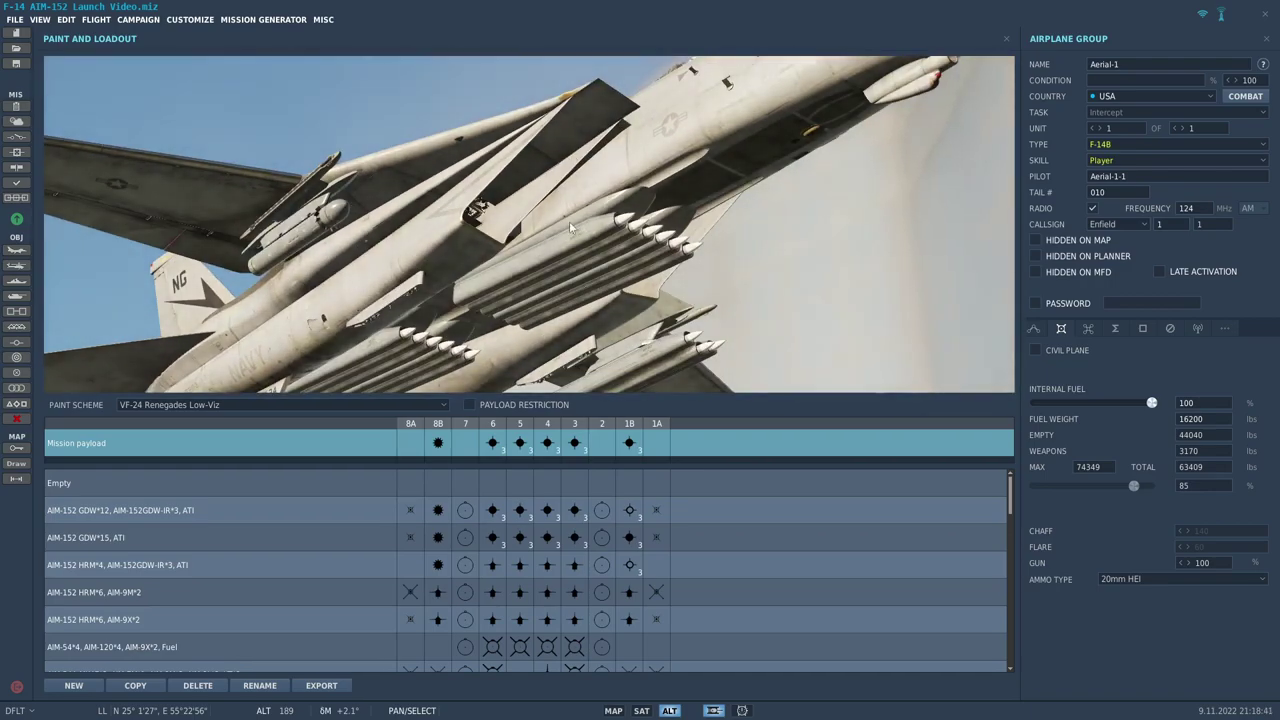
mouse_move(569, 221)
left_mouse_down()
mouse_move(589, 294)
mouse_move(322, 352)
left_mouse_up()
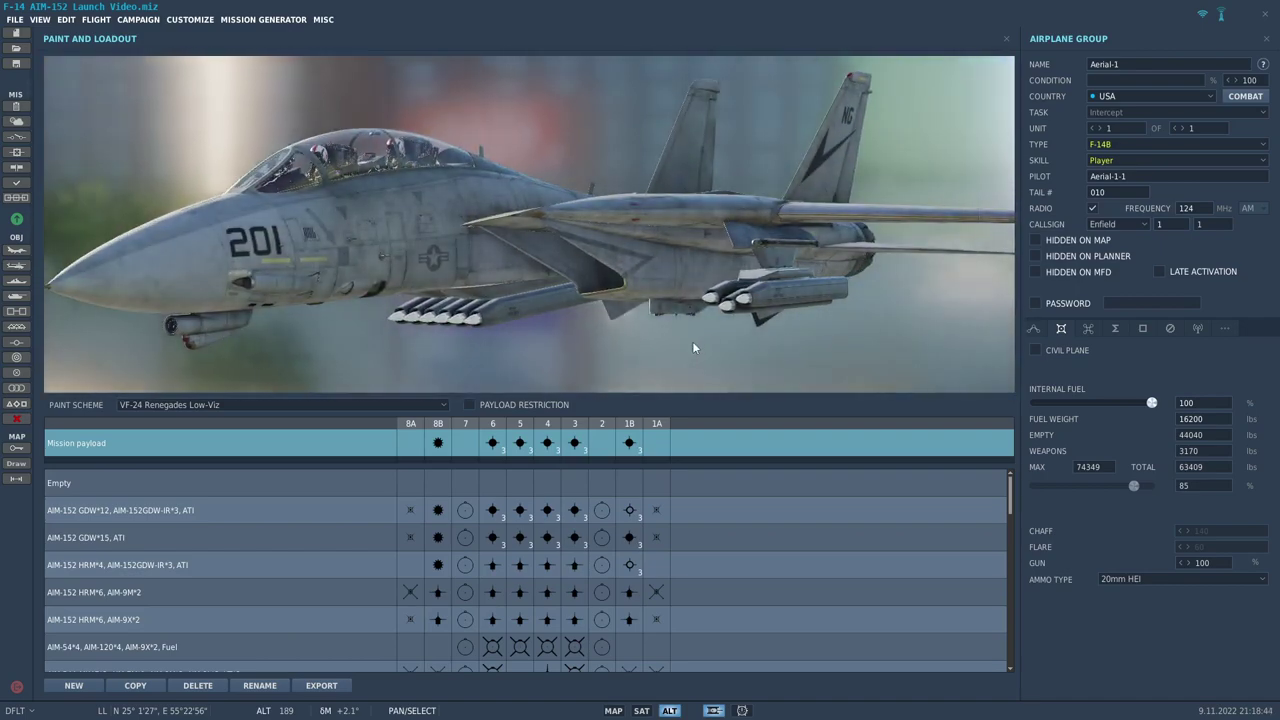
mouse_move(815, 292)
left_mouse_down()
mouse_move(594, 242)
mouse_move(550, 282)
mouse_move(553, 258)
mouse_move(679, 230)
mouse_move(642, 238)
left_mouse_up()
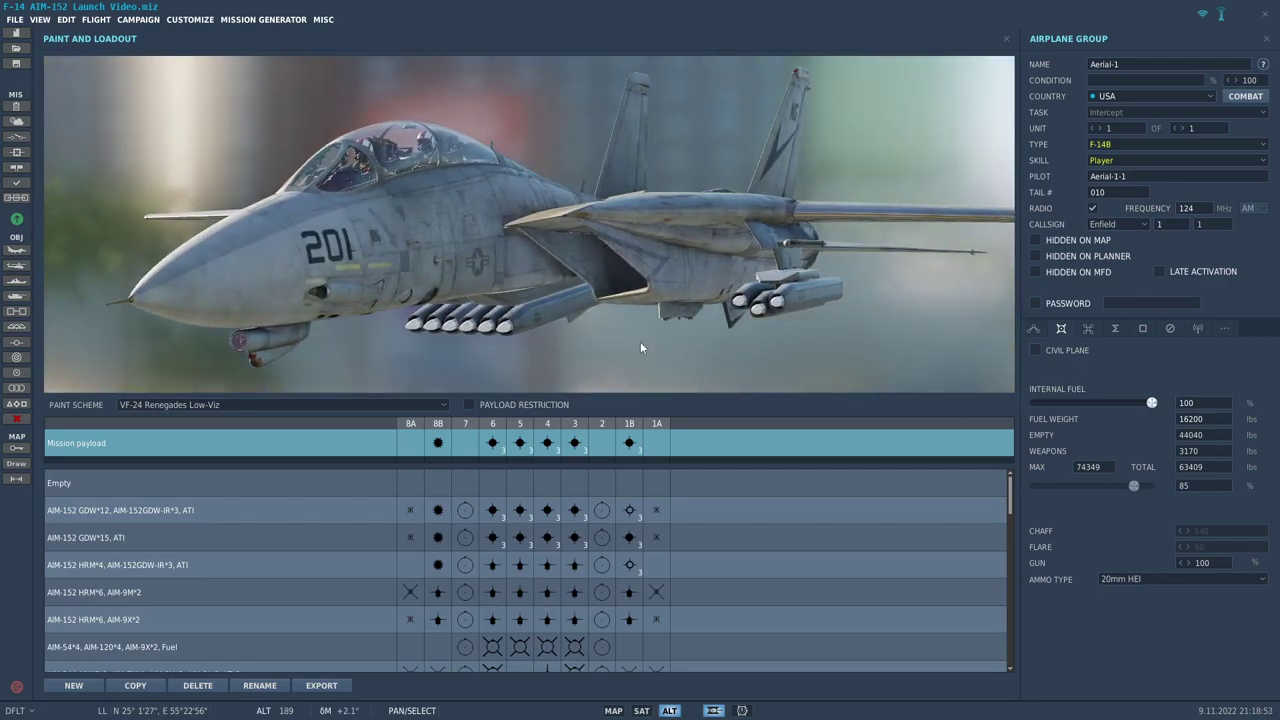
right_click(627, 449)
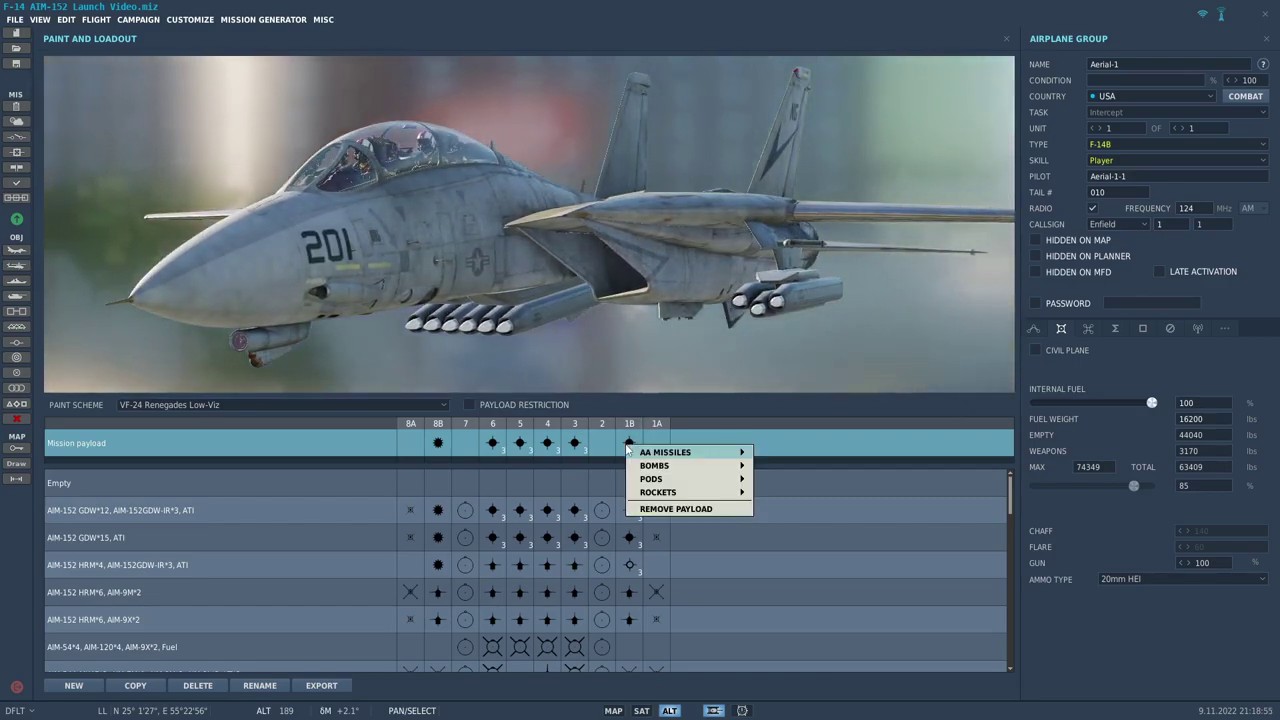
mouse_move(666, 453)
left_click(816, 468)
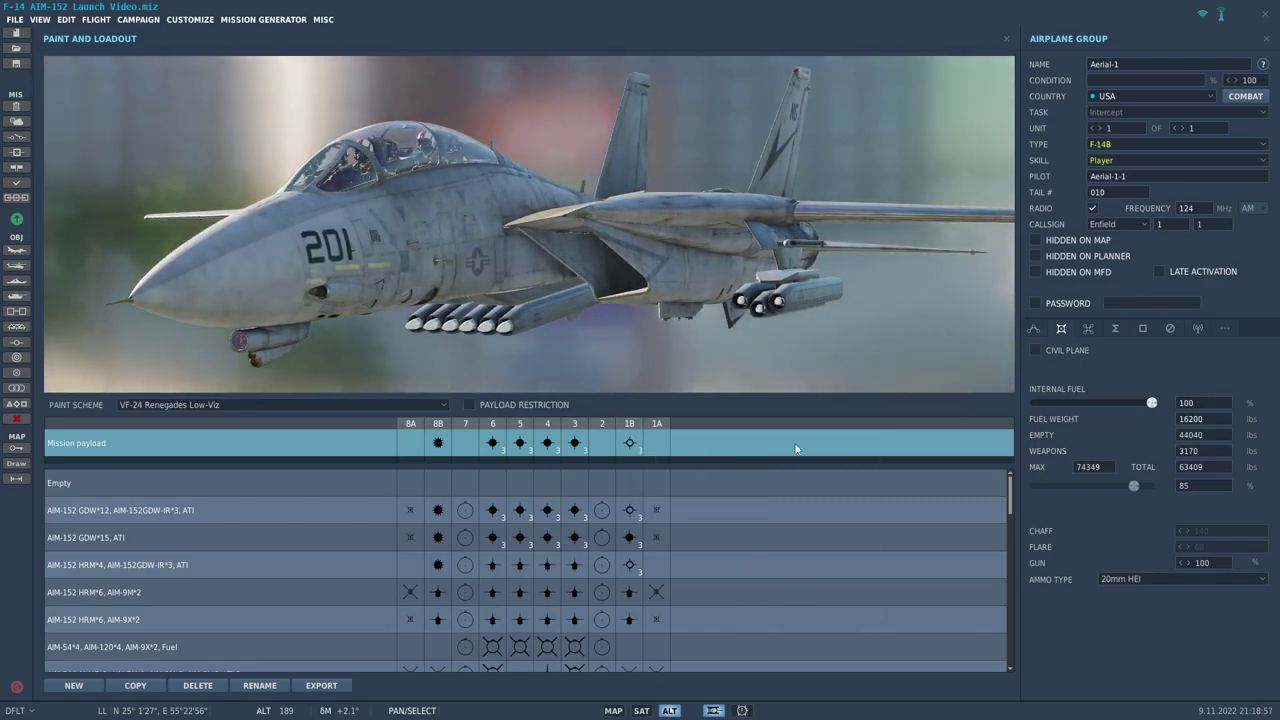
mouse_move(722, 278)
left_mouse_down()
mouse_move(668, 303)
mouse_move(751, 351)
mouse_move(697, 310)
mouse_move(690, 282)
left_mouse_up()
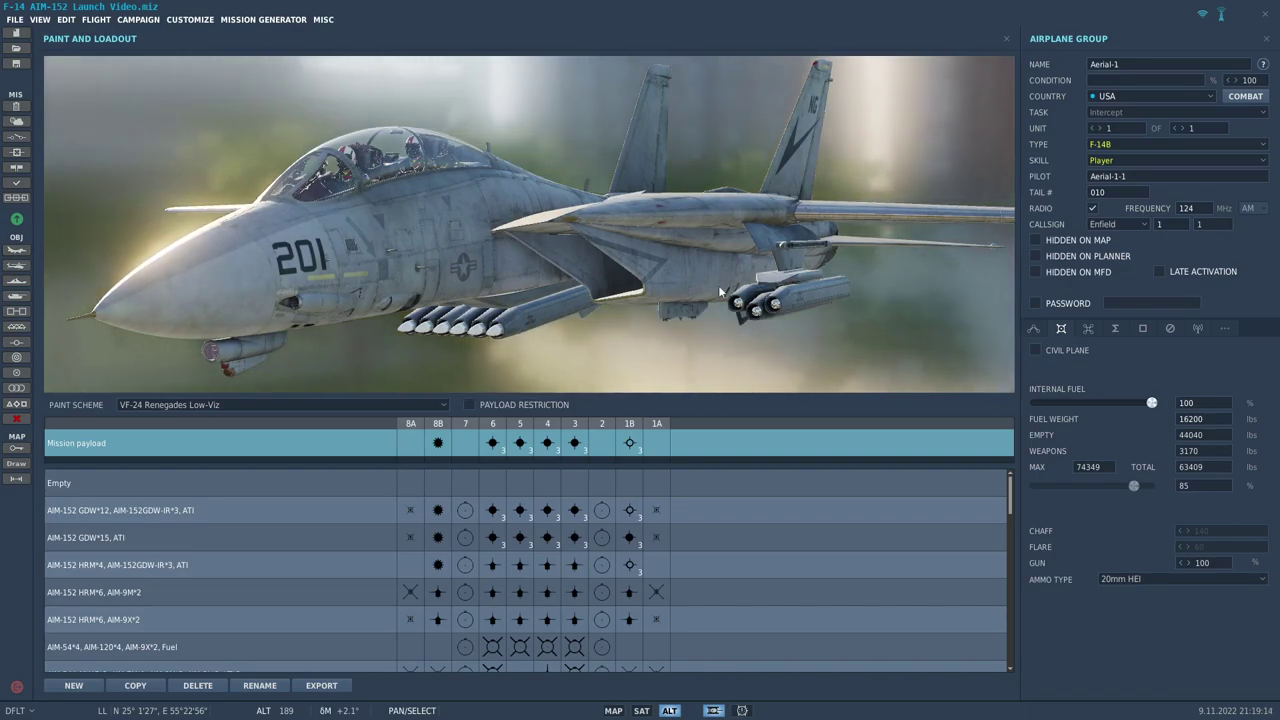
mouse_move(778, 314)
left_mouse_down()
mouse_move(663, 302)
mouse_move(696, 250)
mouse_move(828, 308)
left_mouse_up()
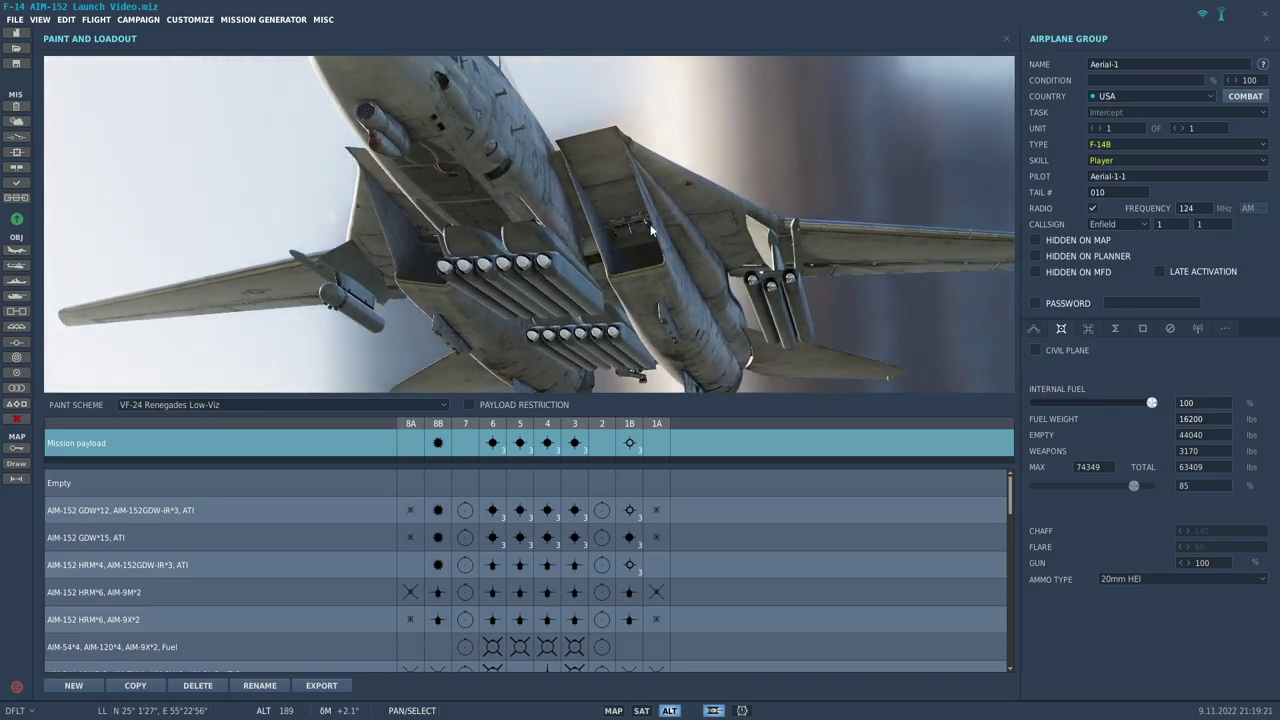
mouse_move(650, 224)
left_mouse_down()
mouse_move(644, 285)
mouse_move(616, 289)
left_mouse_up()
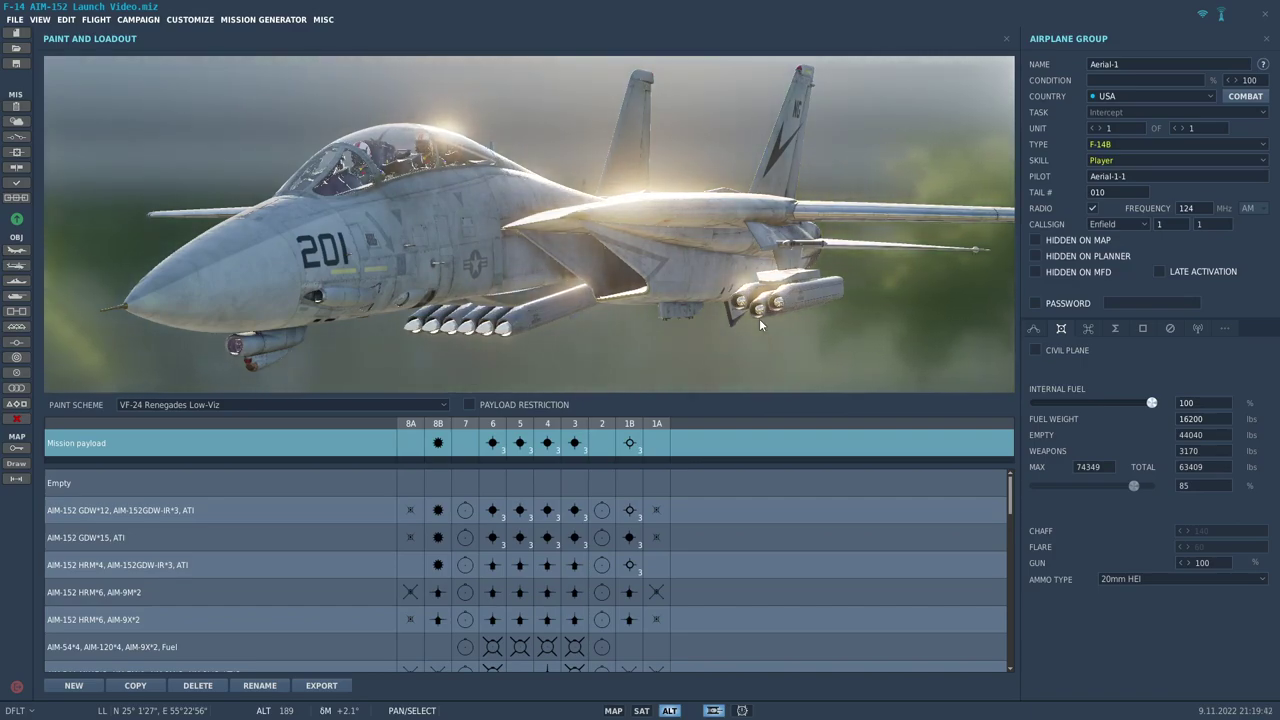
mouse_move(648, 267)
left_mouse_down()
mouse_move(718, 219)
mouse_move(782, 219)
left_mouse_up()
mouse_move(703, 276)
left_mouse_down()
mouse_move(607, 230)
mouse_move(554, 245)
mouse_move(577, 221)
mouse_move(410, 298)
mouse_move(447, 280)
left_mouse_up()
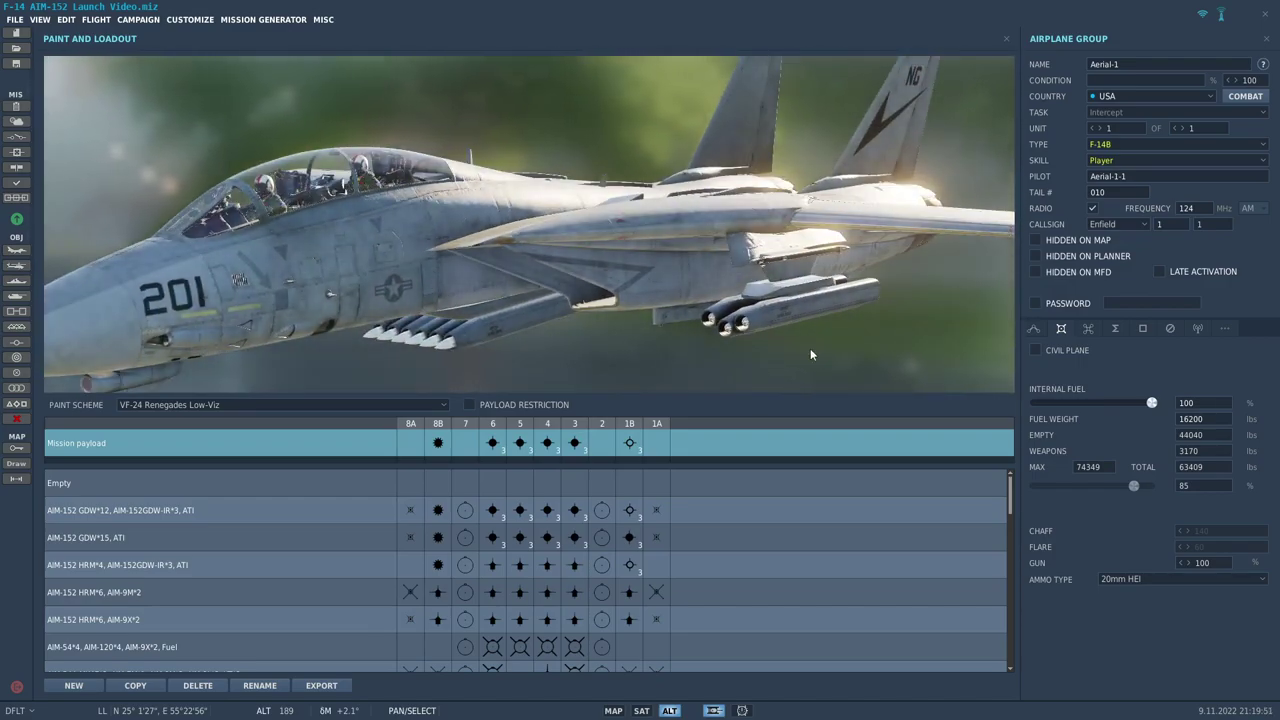
mouse_move(699, 292)
left_mouse_down()
mouse_move(729, 319)
mouse_move(512, 325)
left_mouse_up()
mouse_move(578, 201)
left_mouse_down()
mouse_move(610, 222)
mouse_move(578, 235)
mouse_move(640, 262)
mouse_move(620, 219)
mouse_move(574, 238)
mouse_move(621, 247)
mouse_move(599, 229)
mouse_move(596, 198)
mouse_move(467, 230)
mouse_move(129, 242)
mouse_move(244, 244)
left_mouse_up()
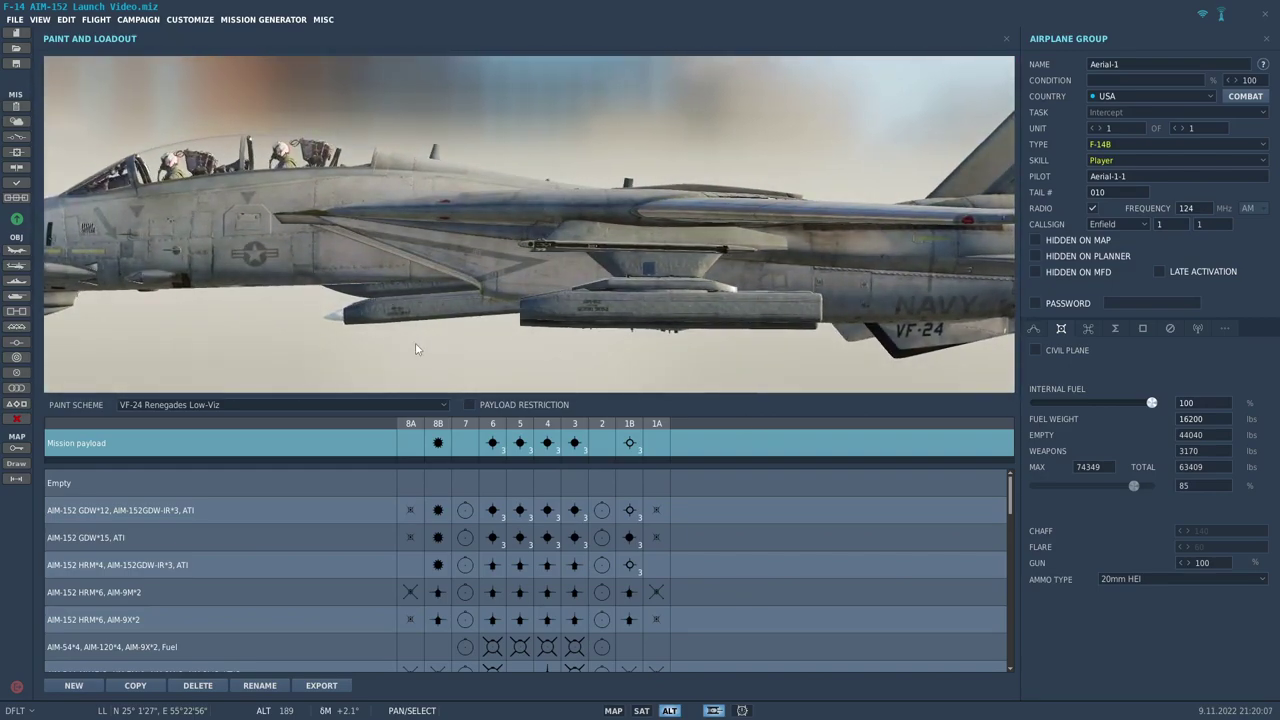
left_click_drag(416, 349, 624, 289)
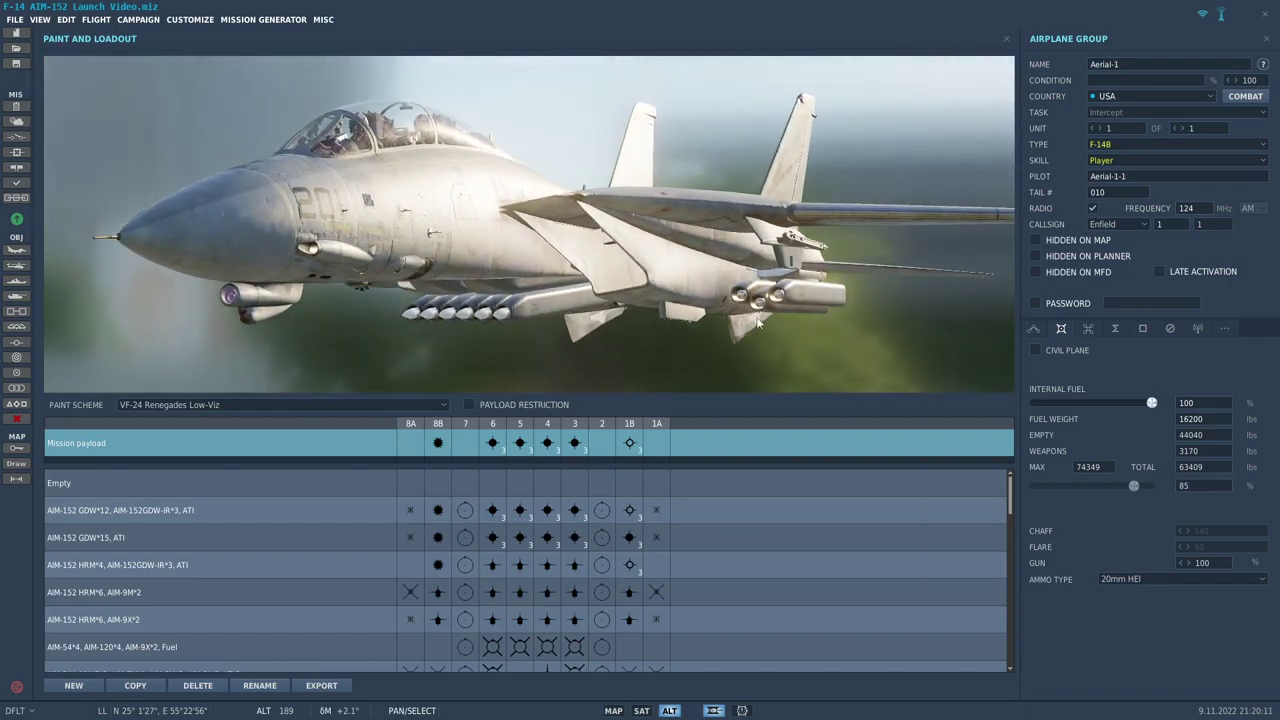
left_click_drag(304, 282, 420, 293)
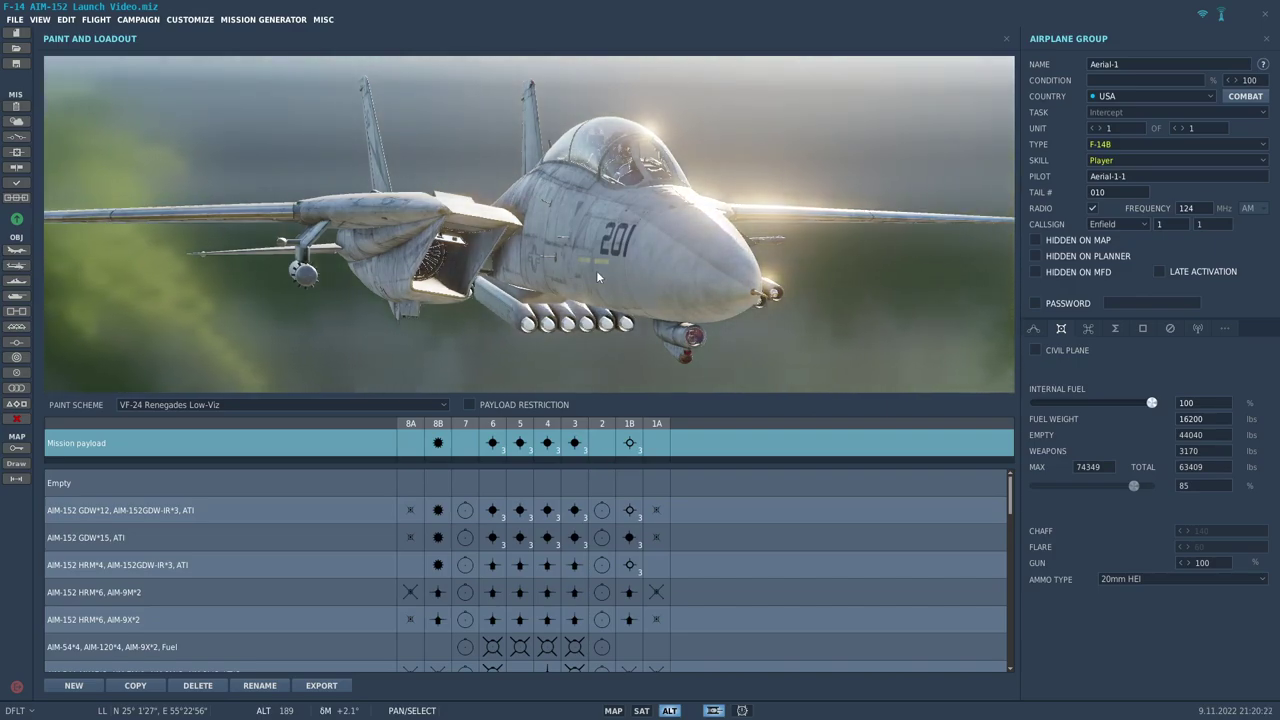
mouse_move(596, 270)
left_mouse_down()
mouse_move(540, 272)
mouse_move(628, 290)
mouse_move(626, 277)
left_mouse_up()
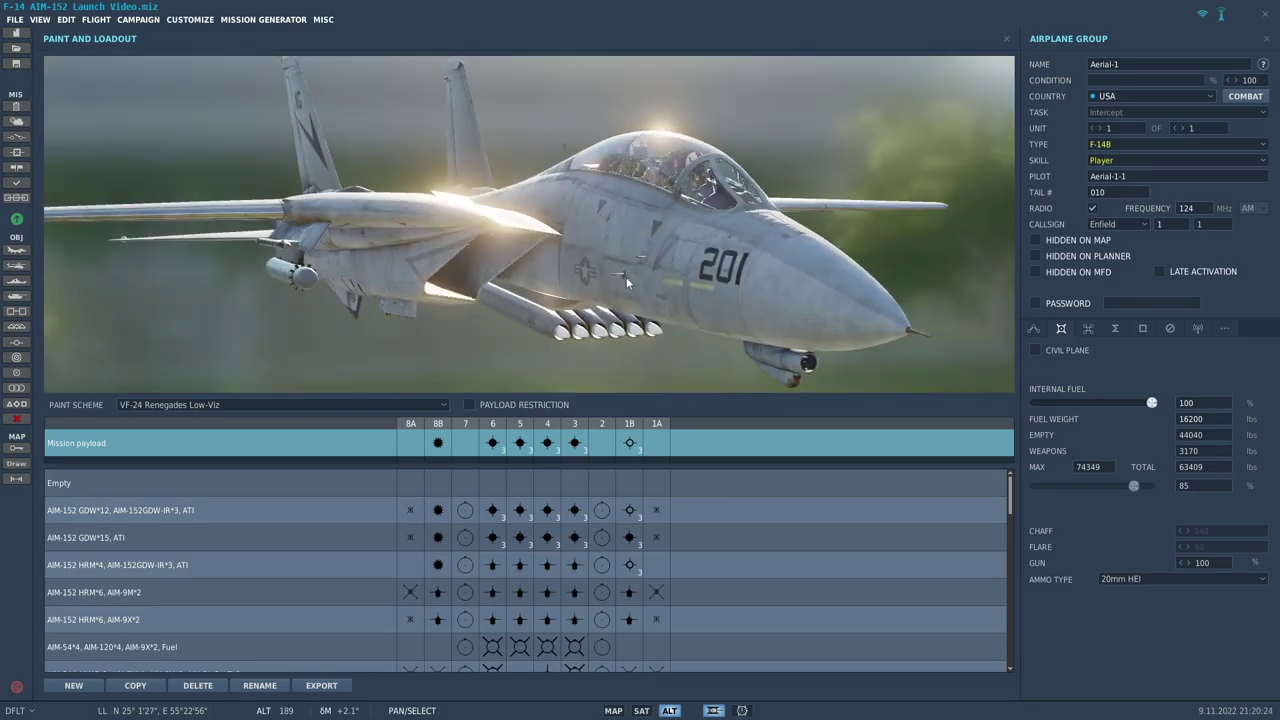
left_click_drag(696, 296, 546, 300)
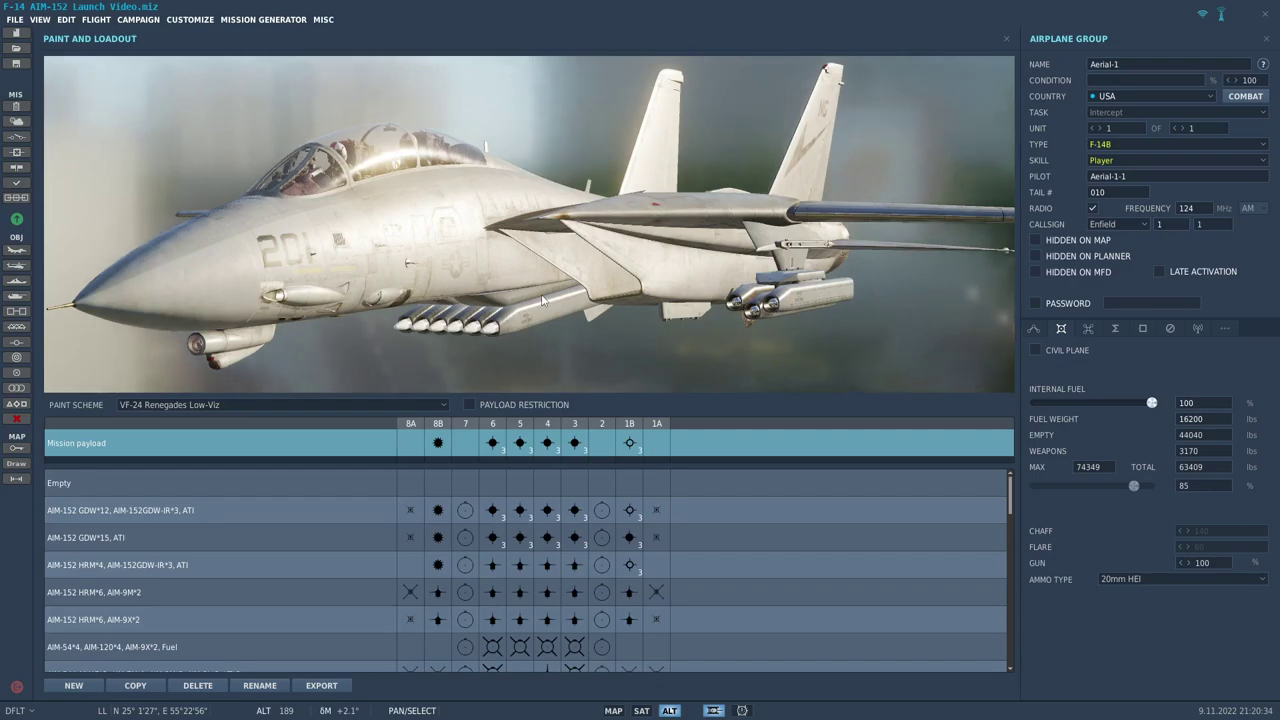
left_click_drag(540, 300, 828, 340)
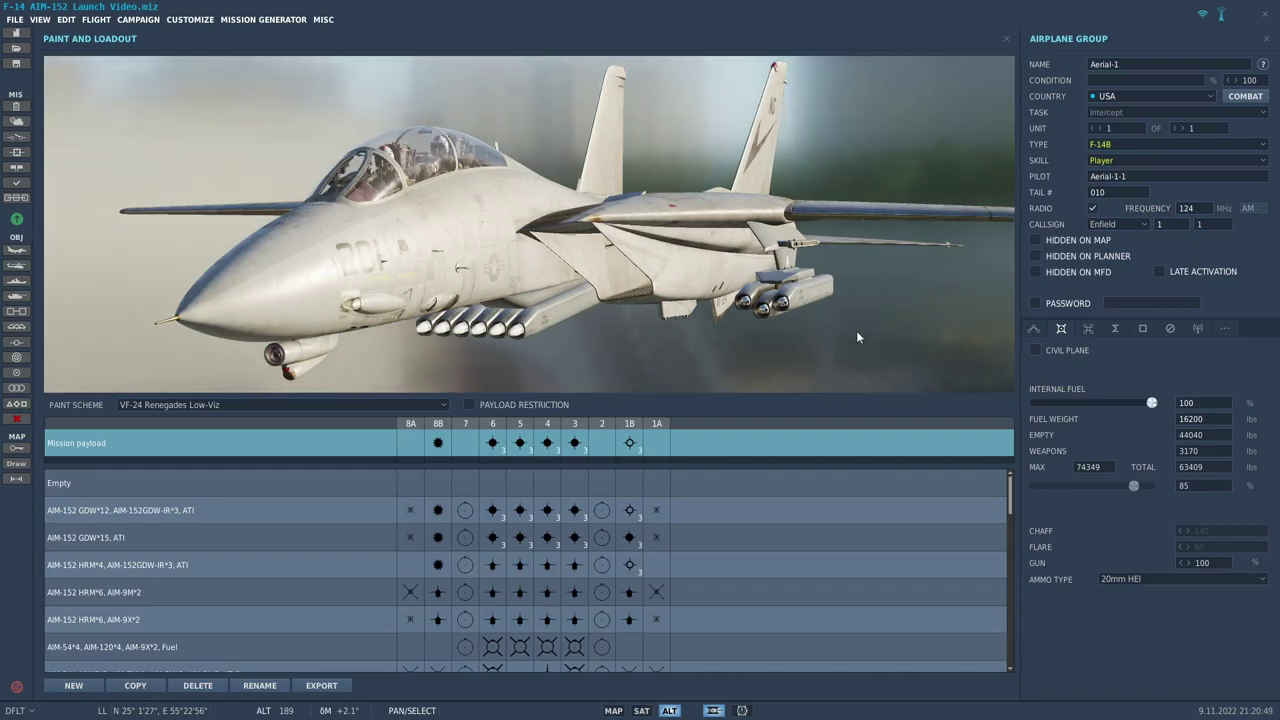
mouse_move(678, 353)
left_mouse_down()
mouse_move(612, 258)
mouse_move(735, 256)
mouse_move(676, 257)
mouse_move(897, 404)
left_mouse_up()
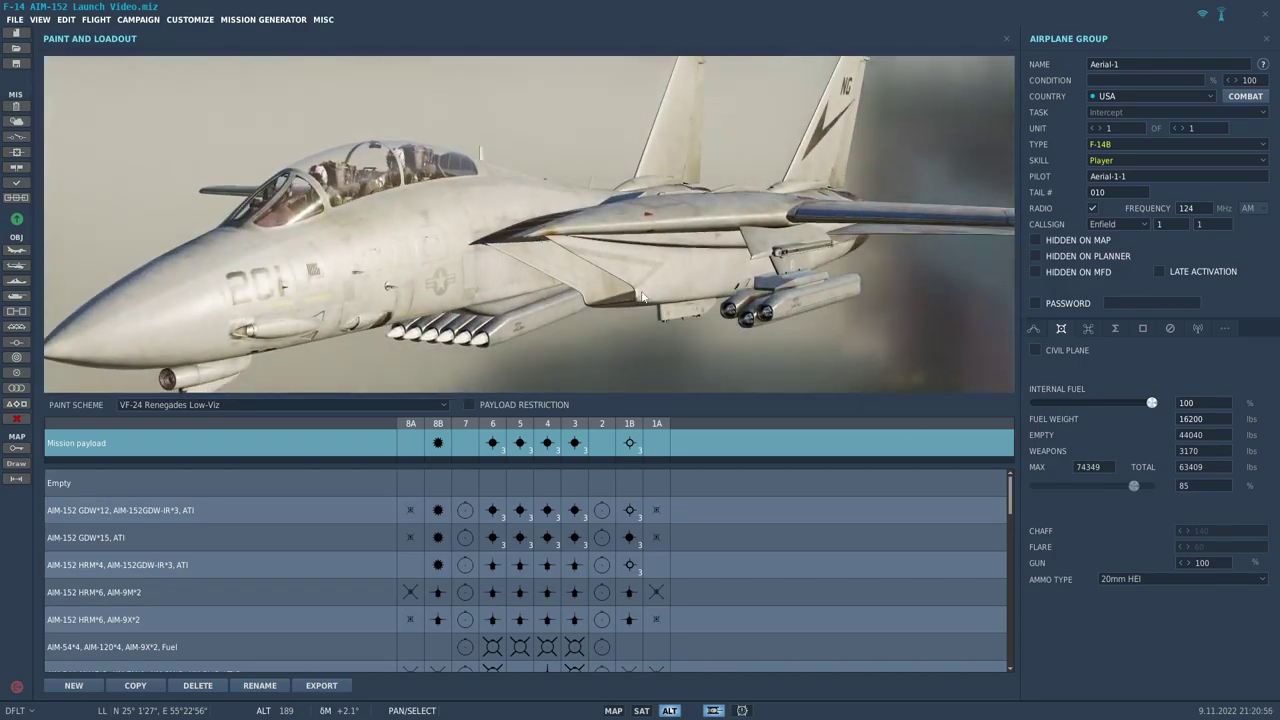
mouse_move(740, 276)
left_mouse_down()
mouse_move(678, 274)
mouse_move(748, 296)
mouse_move(796, 267)
mouse_move(800, 299)
mouse_move(671, 324)
mouse_move(685, 320)
left_mouse_up()
scroll(686, 323, "down", 3)
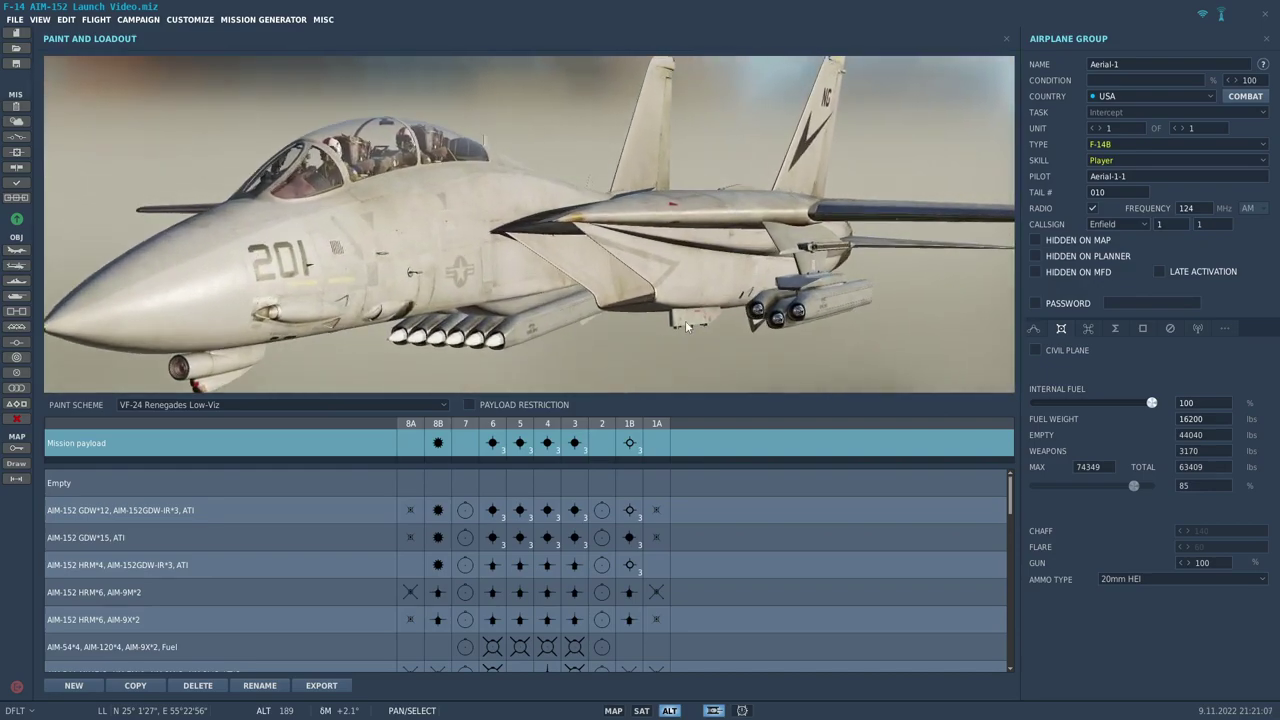
left_click(658, 443)
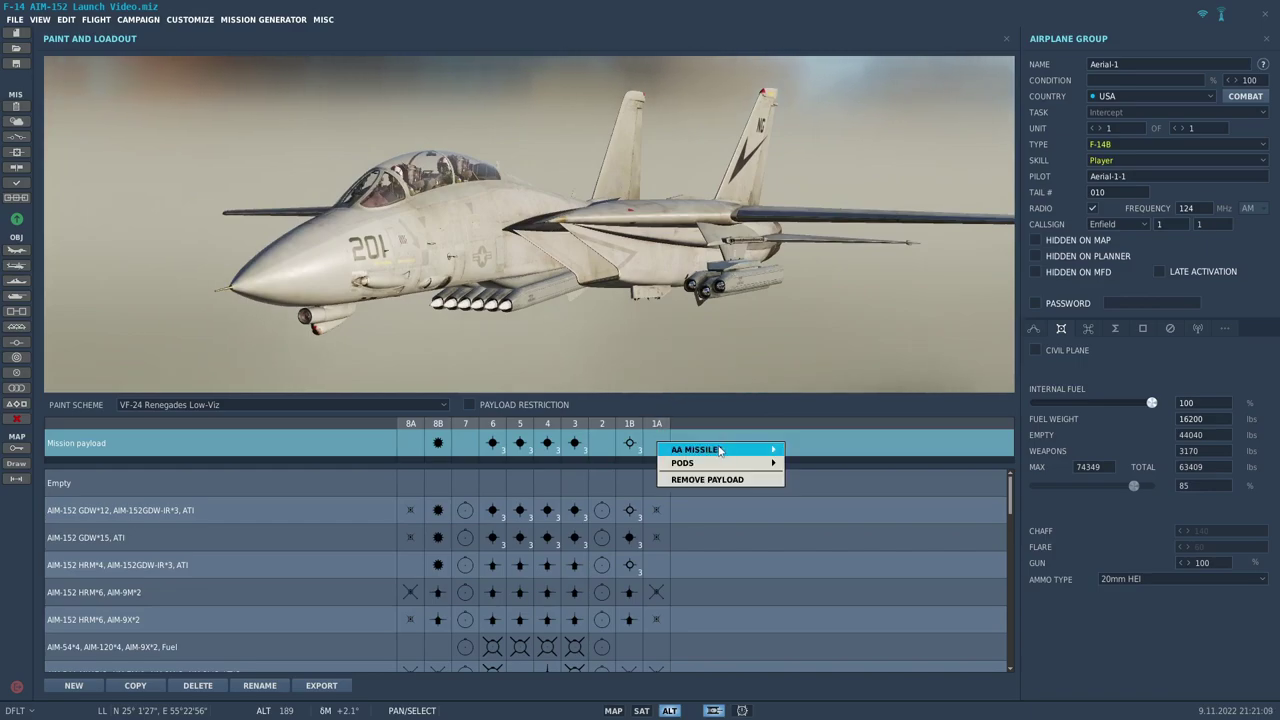
mouse_move(700, 450)
mouse_move(700, 310)
left_mouse_down()
mouse_move(649, 285)
mouse_move(694, 283)
mouse_move(704, 258)
mouse_move(591, 232)
mouse_move(561, 254)
mouse_move(499, 208)
mouse_move(548, 294)
left_mouse_up()
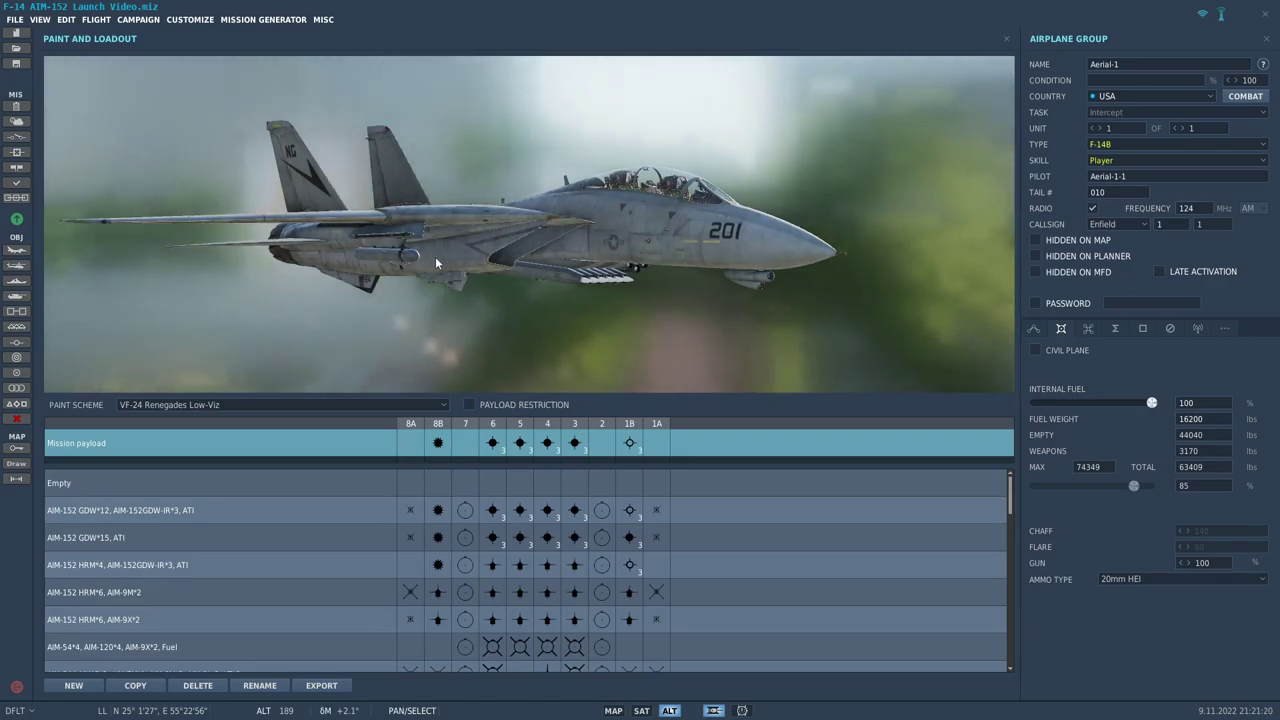
mouse_move(435, 256)
left_mouse_down()
mouse_move(354, 270)
mouse_move(424, 262)
mouse_move(393, 266)
mouse_move(410, 272)
left_mouse_up()
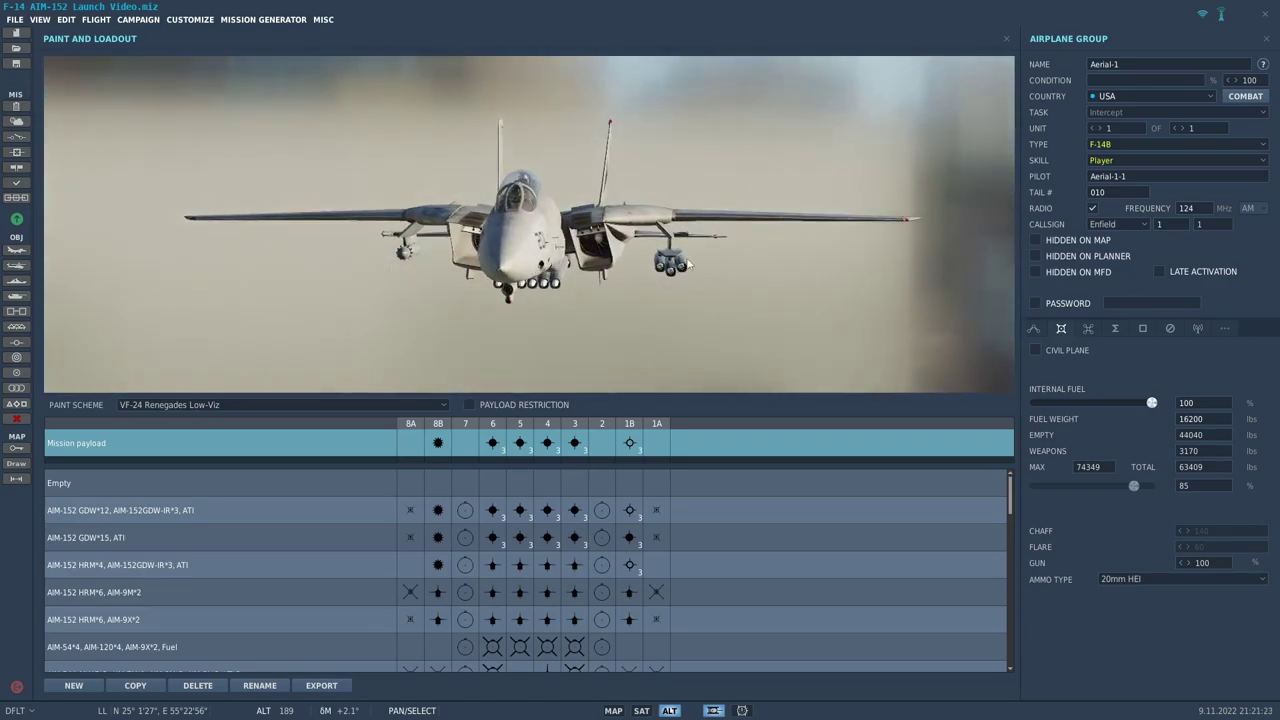
left_click_drag(464, 318, 536, 315)
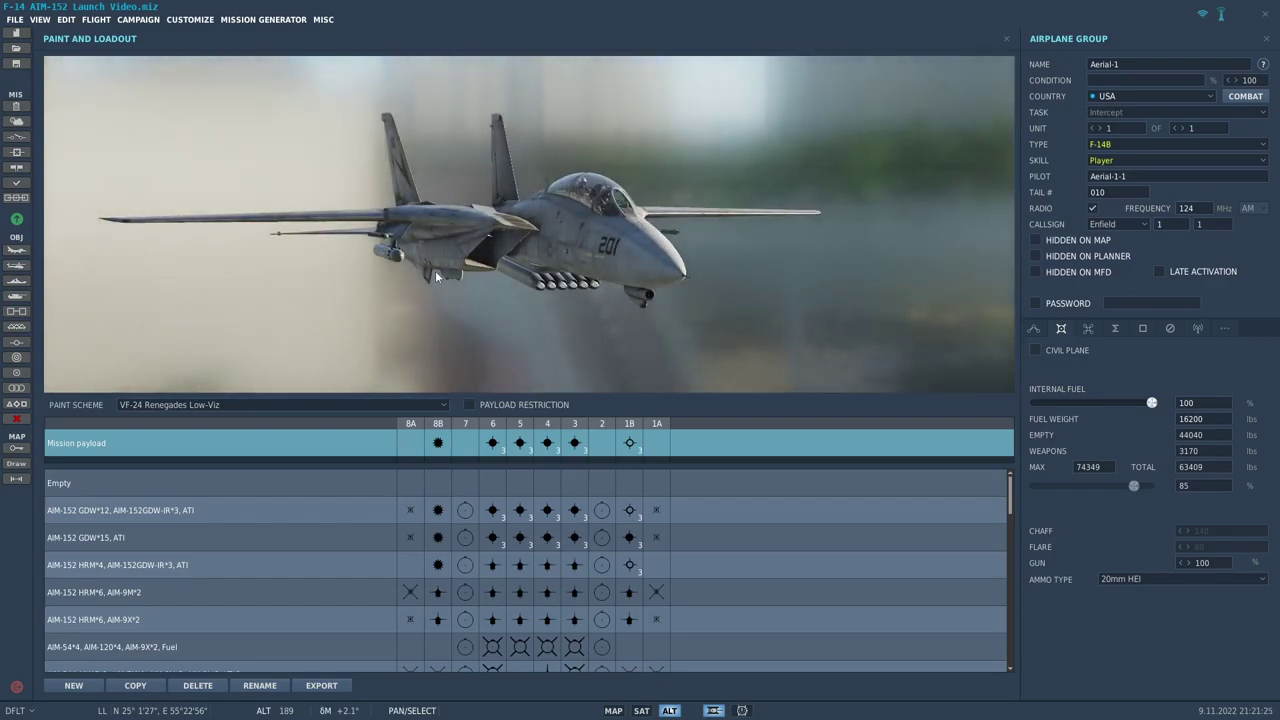
mouse_move(404, 239)
left_mouse_down()
mouse_move(467, 268)
mouse_move(445, 234)
mouse_move(452, 205)
left_mouse_up()
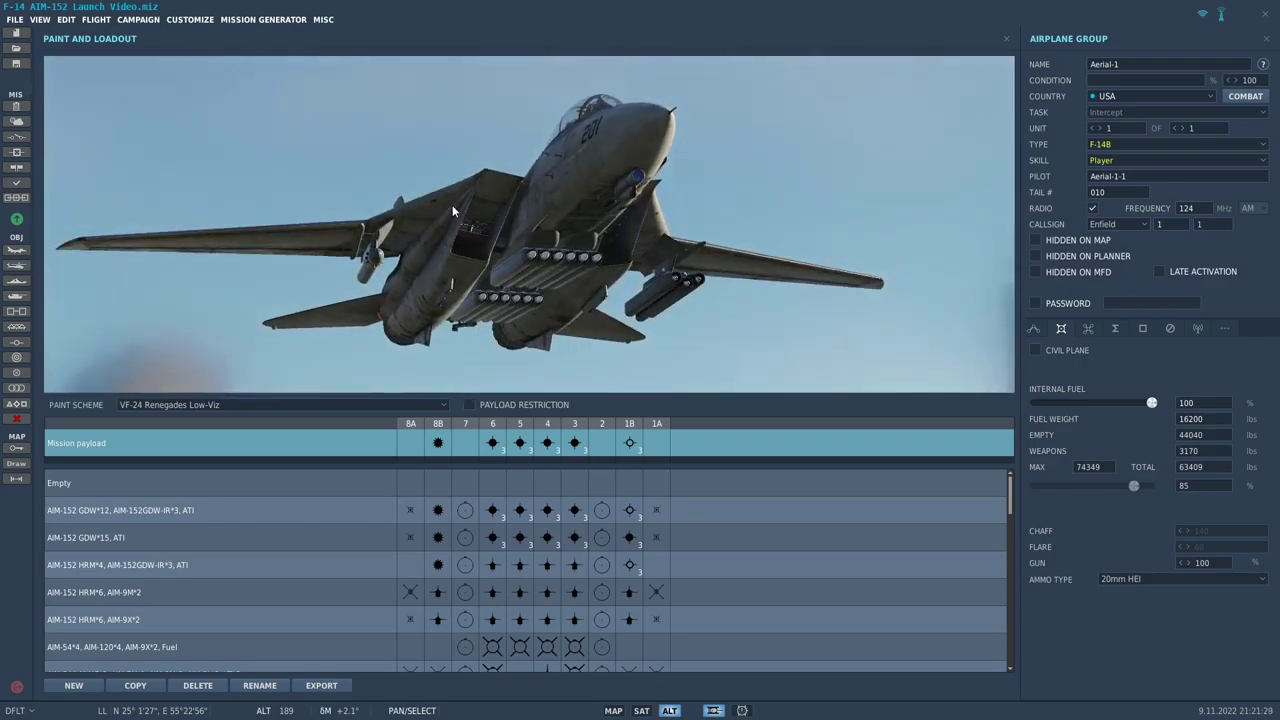
mouse_move(559, 204)
left_mouse_down()
mouse_move(567, 232)
mouse_move(546, 245)
mouse_move(574, 248)
left_mouse_up()
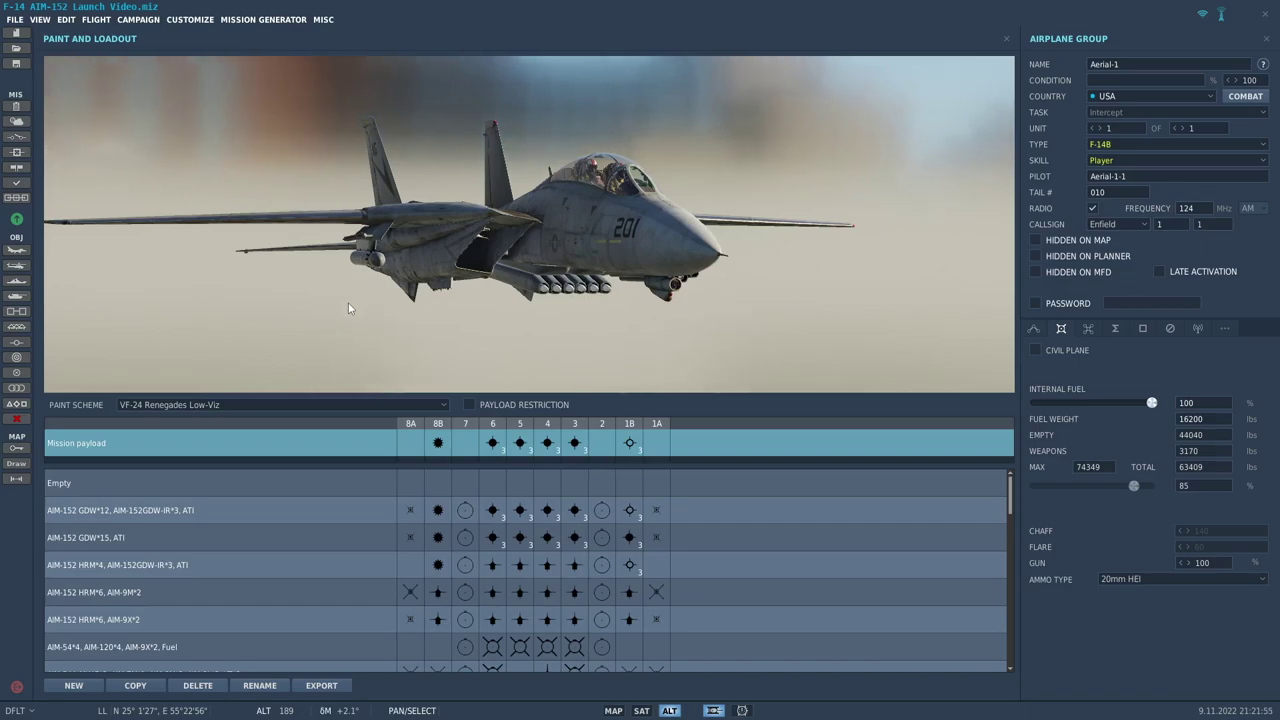
mouse_move(636, 284)
left_mouse_down()
mouse_move(590, 254)
mouse_move(512, 264)
left_mouse_up()
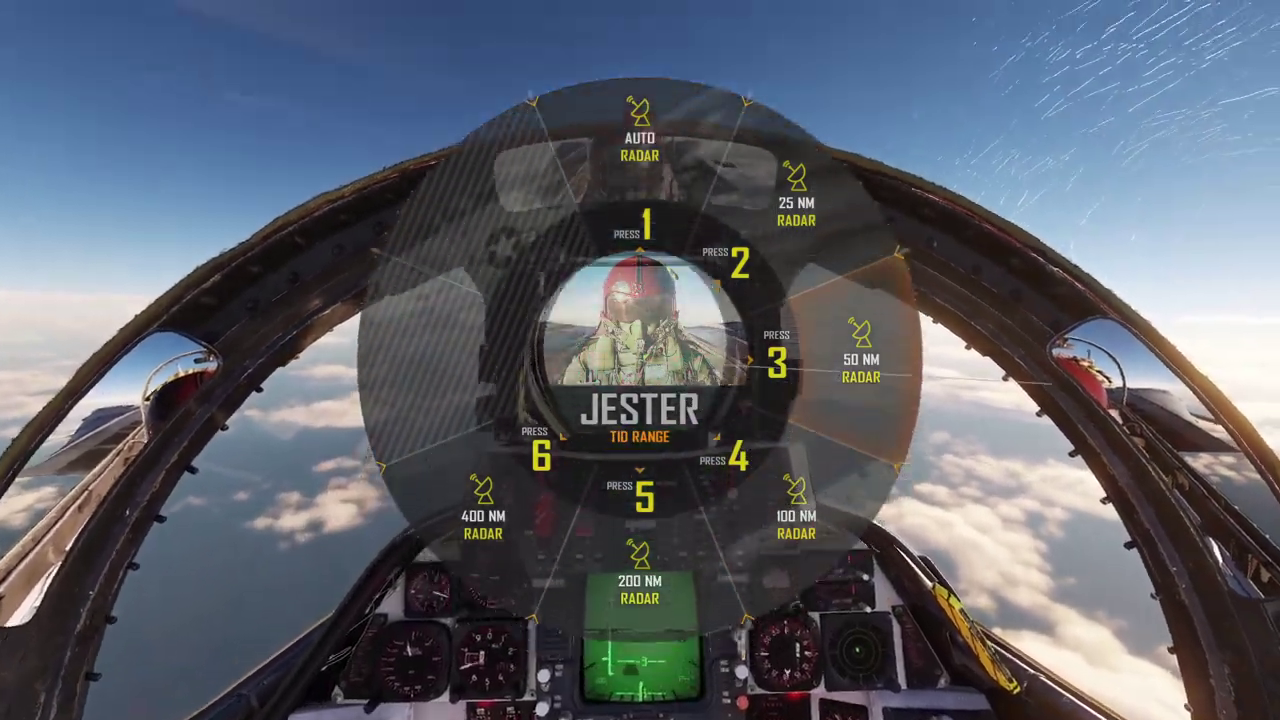
Confirm the 50 NM radar range choice for Jester
key("3")
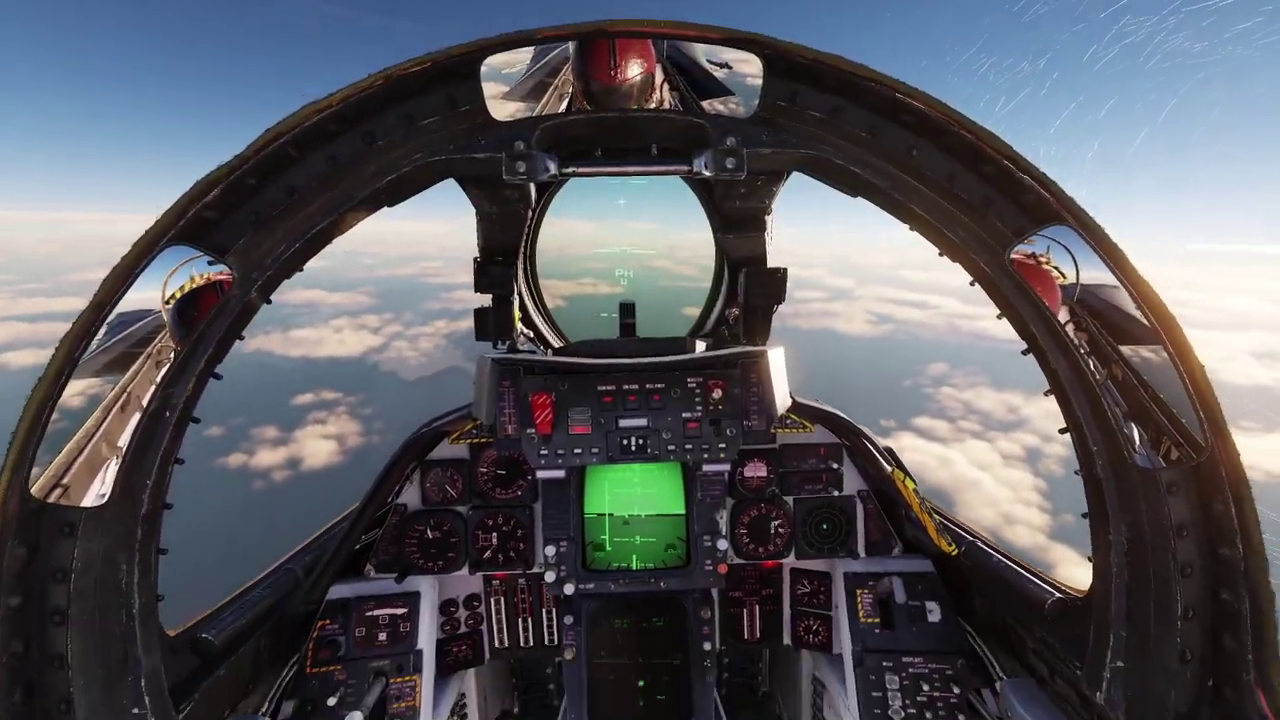